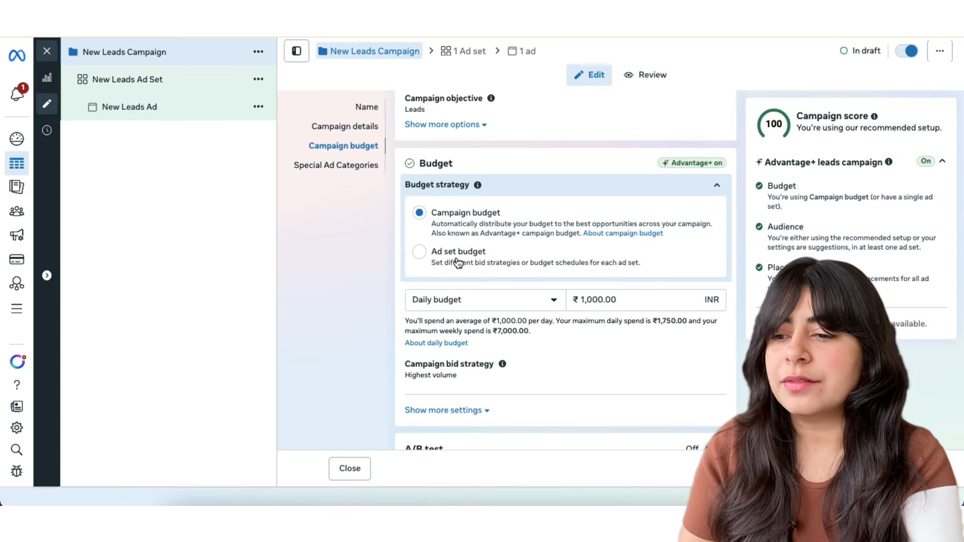
- Switch the campaign's budget strategy to Ad set budget and turn off sharing budget with other ad sets
click(420, 253)
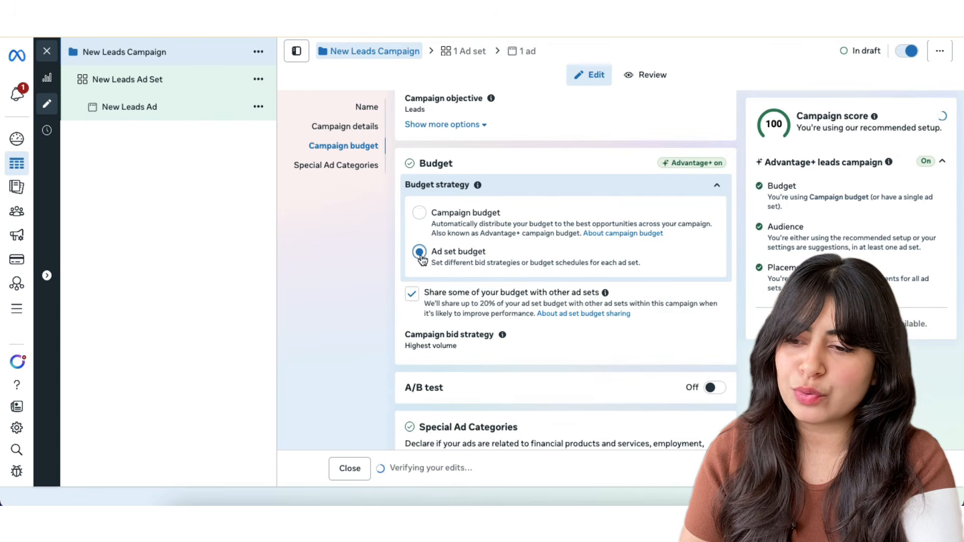
click(411, 294)
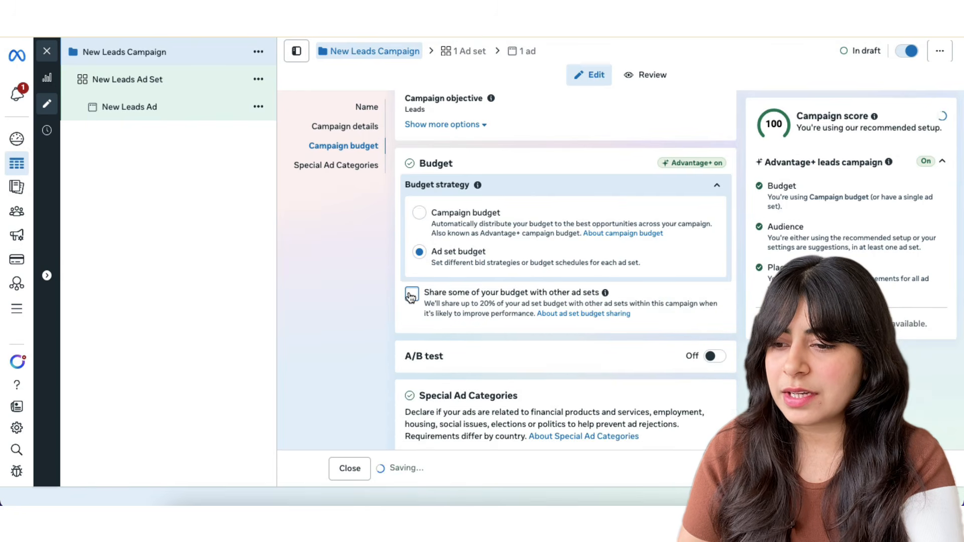
scroll(379, 313, down, 3)
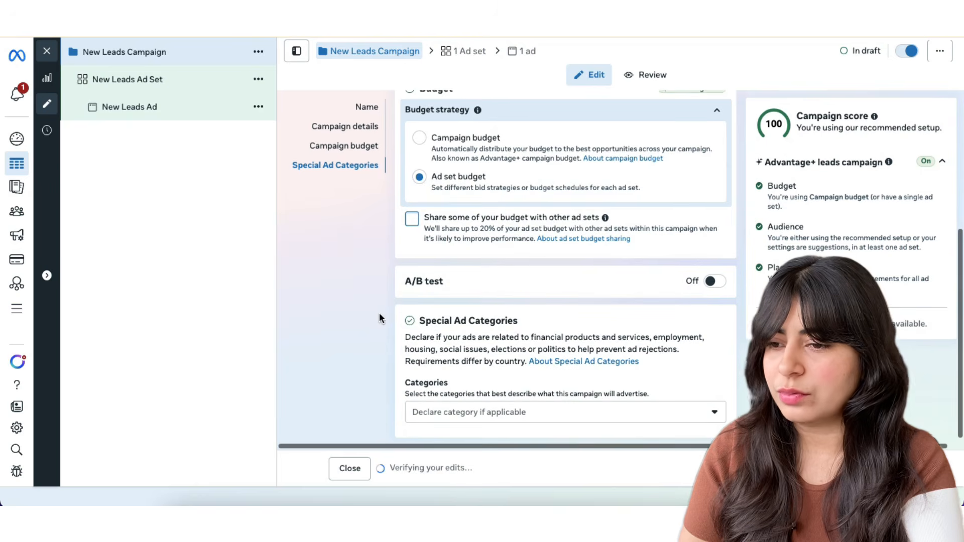
- Open the New Leads Ad Set and choose Instant forms as its single conversion location
click(122, 91)
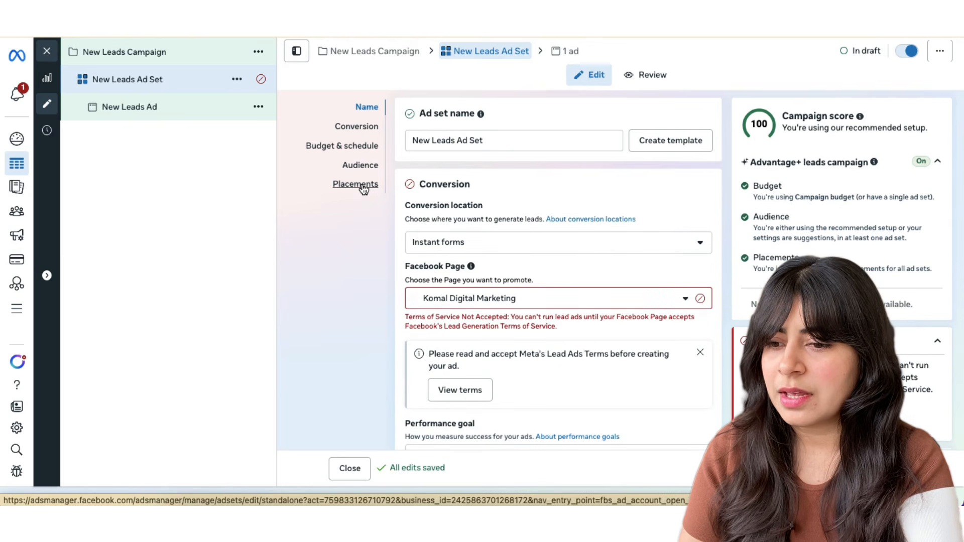
click(461, 244)
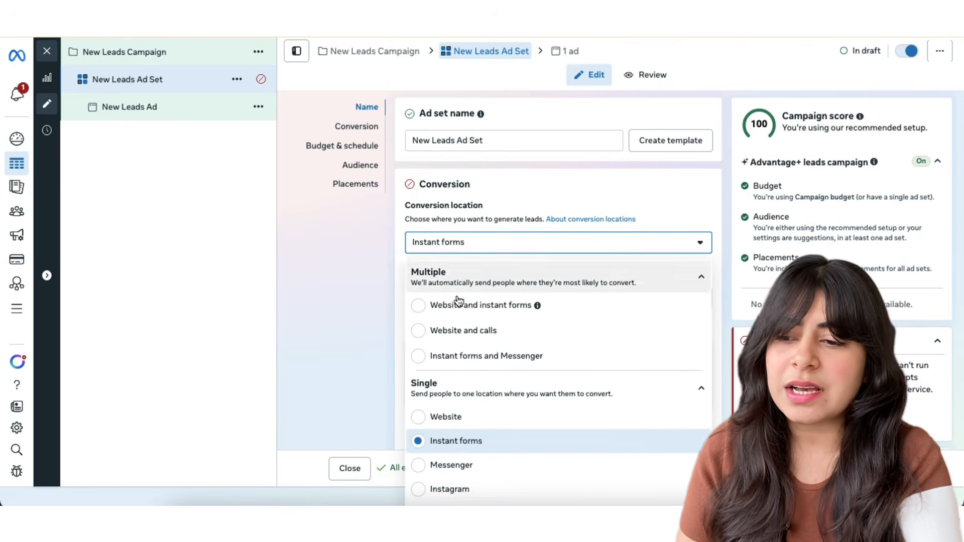
scroll(400, 315, down, 1)
scroll(399, 317, down, 1)
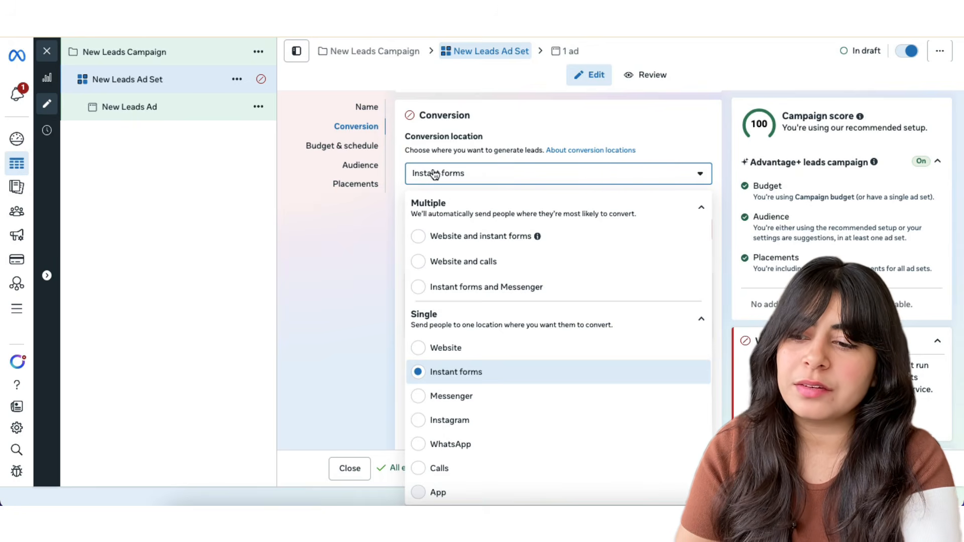
click(416, 372)
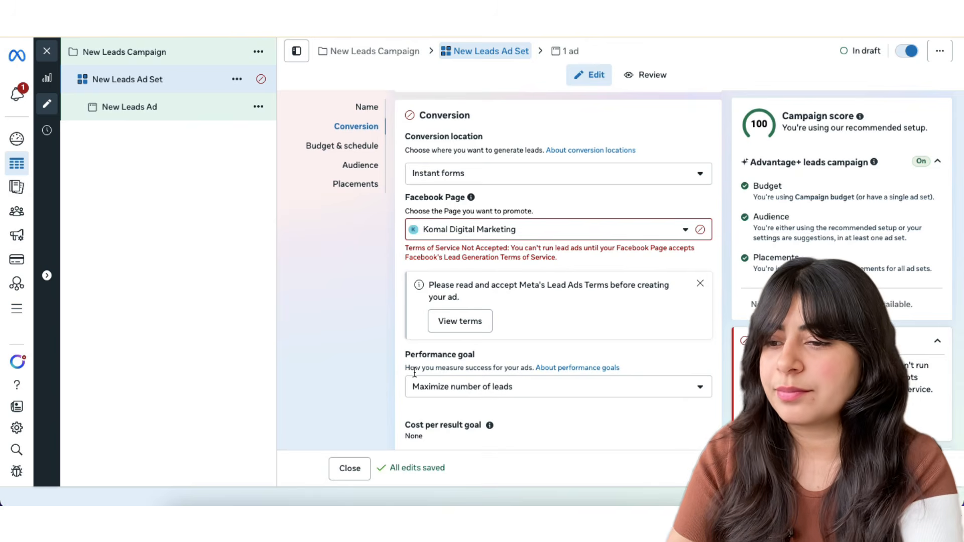
- Accept Meta's Lead Ads Terms for the Facebook Page and select Maximize number of leads as the performance goal
click(487, 230)
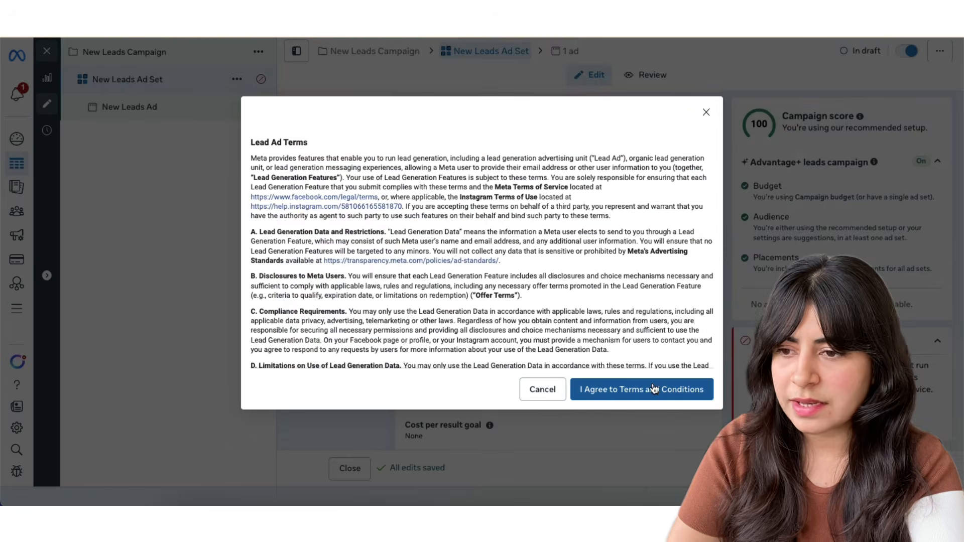
click(652, 389)
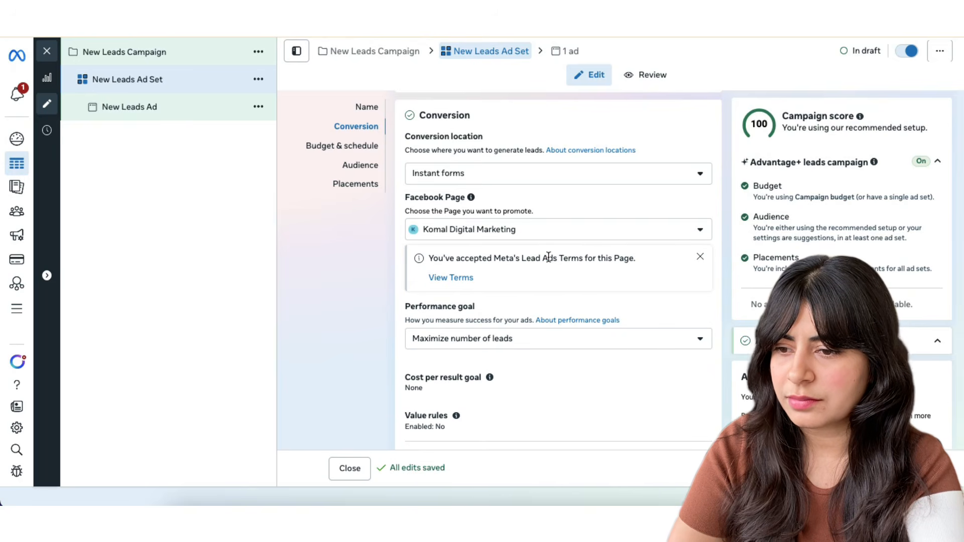
scroll(391, 306, down, 3)
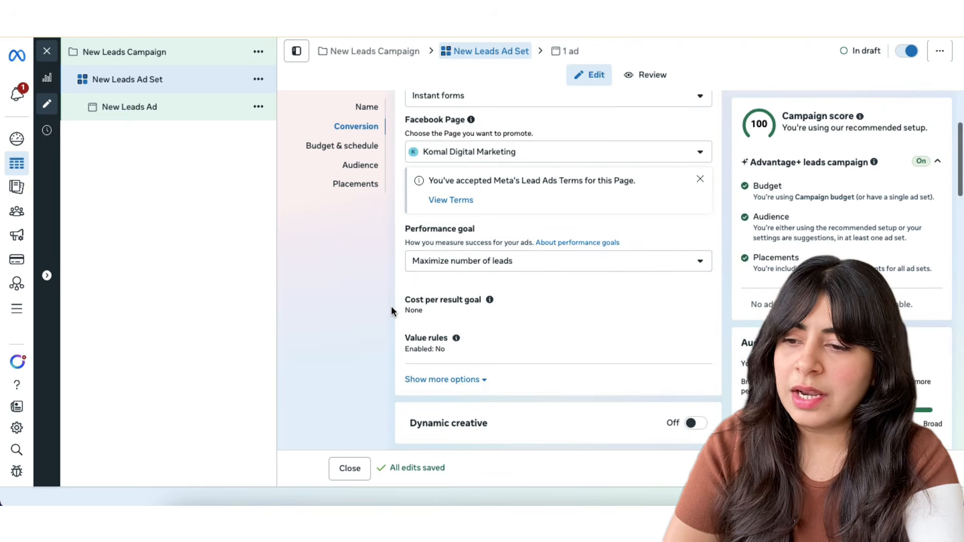
click(490, 265)
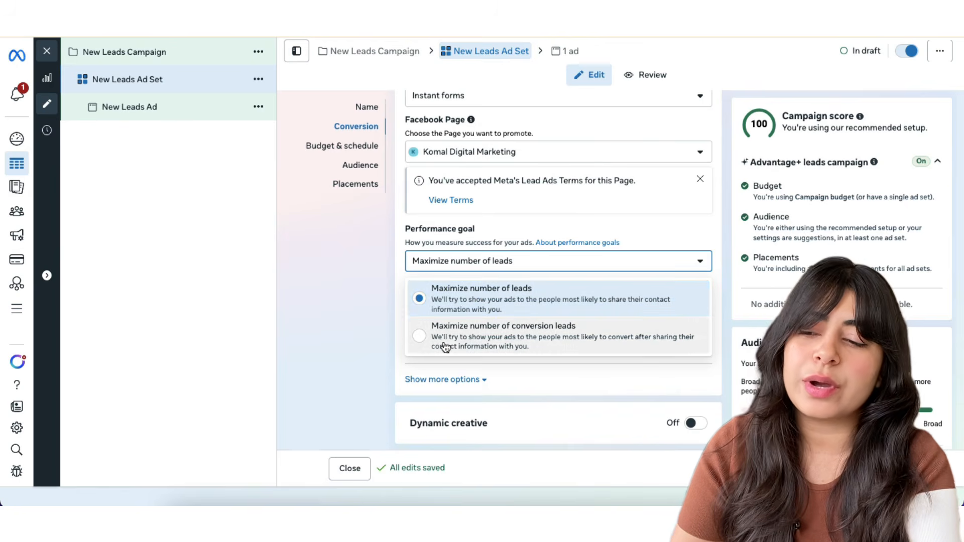
click(464, 298)
- Enter a cost per result goal of 100 INR for the ad set
scroll(372, 301, down, 1)
scroll(374, 302, down, 3)
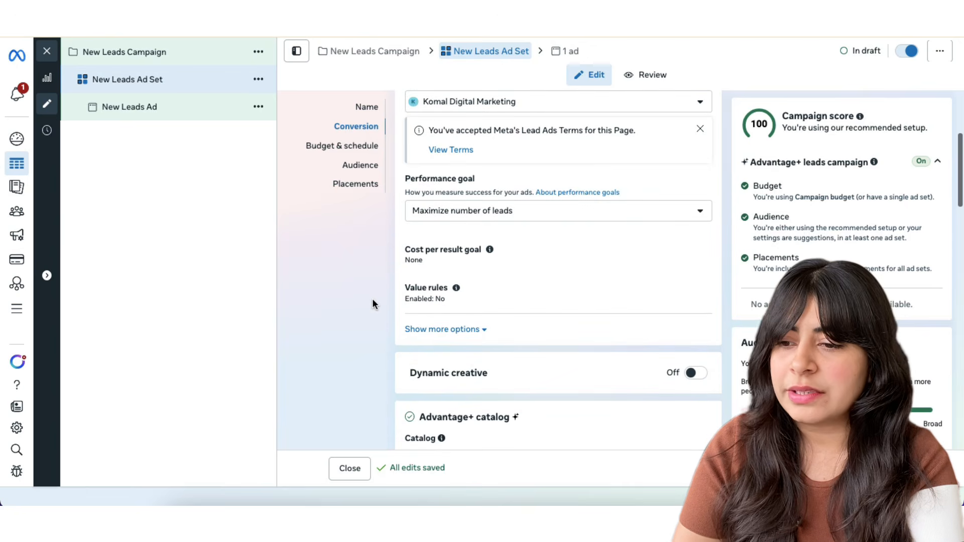
scroll(372, 301, down, 3)
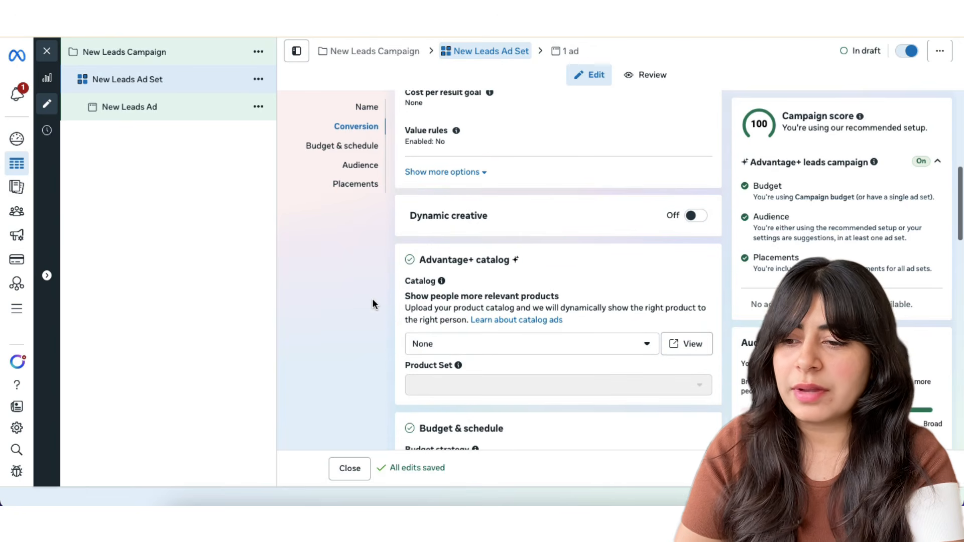
scroll(372, 304, up, 3)
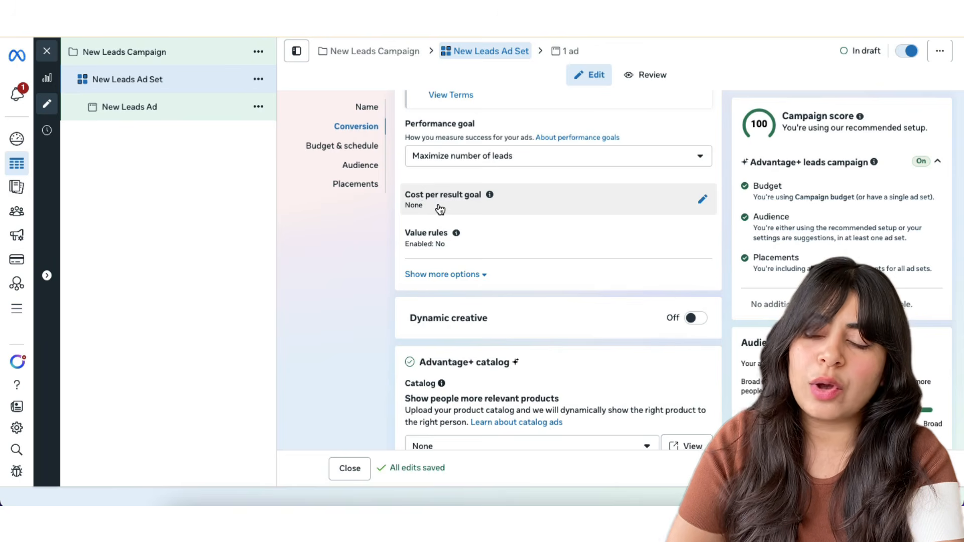
click(702, 202)
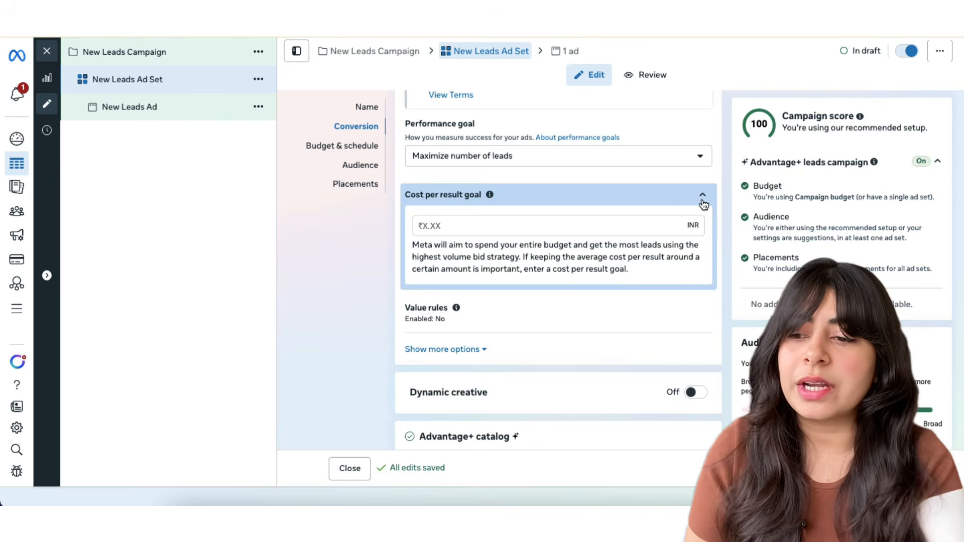
click(501, 224)
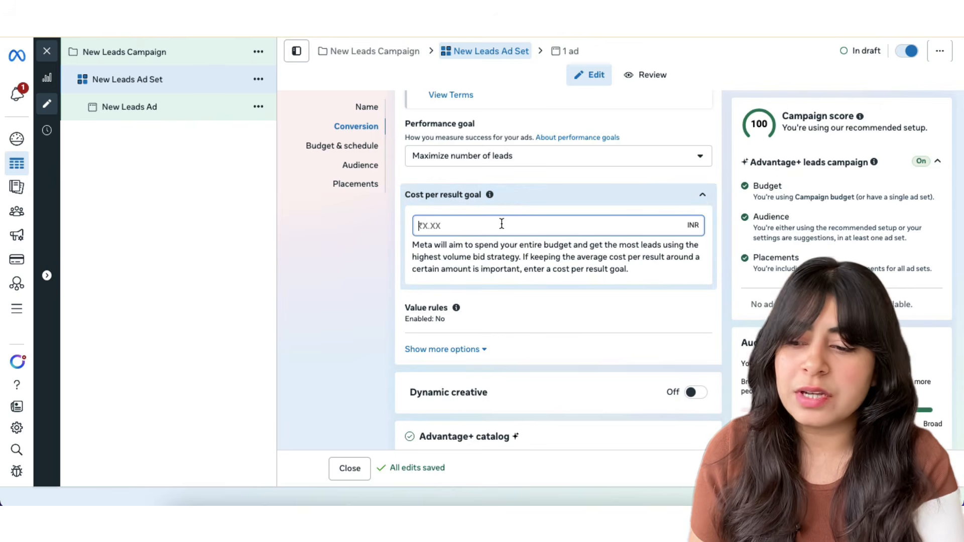
text(100)
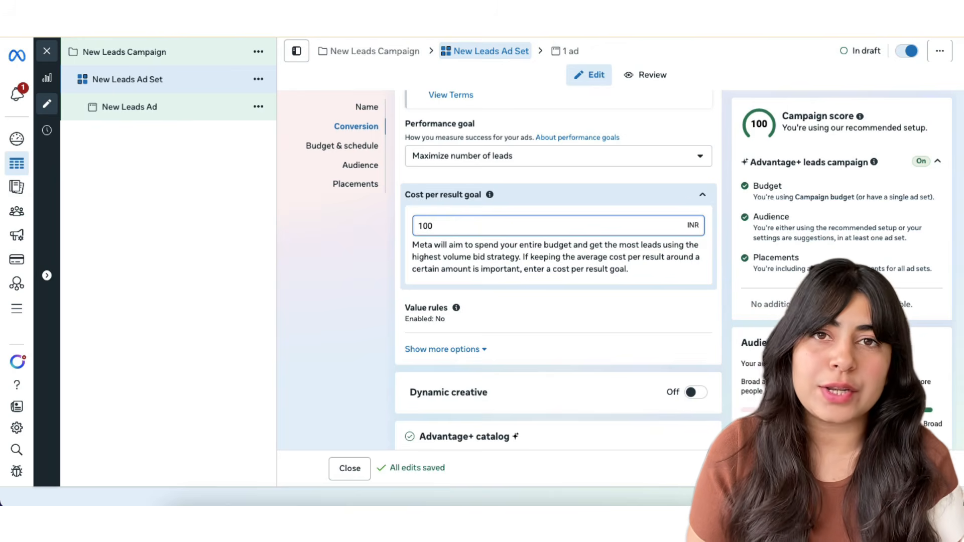
- Clear the amount from the cost per result goal
key(super+a)
text(\)
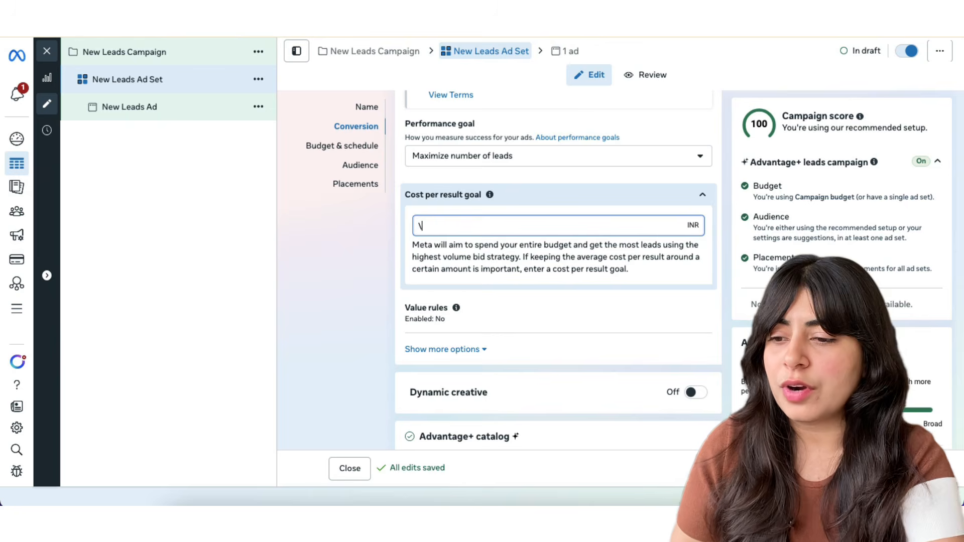
key(BackSpace)
click(356, 310)
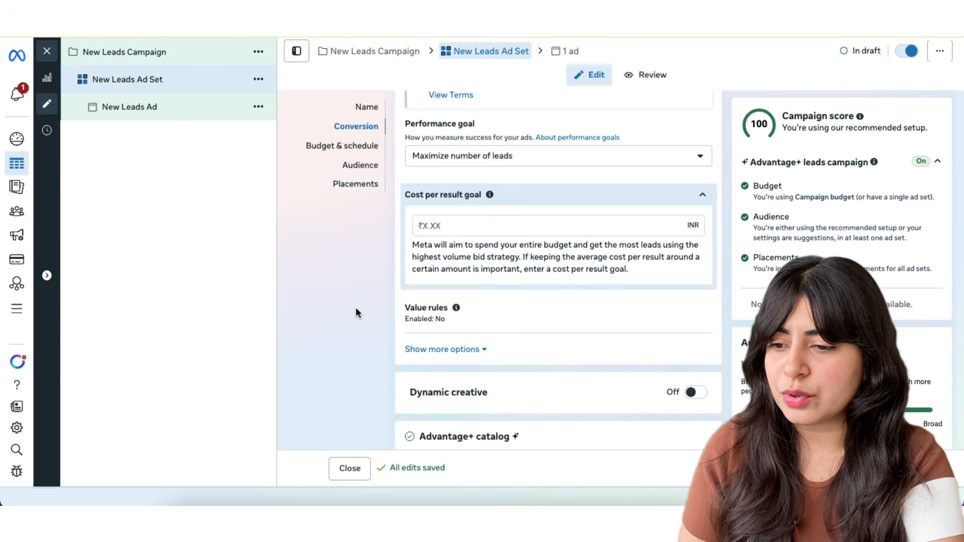
- Enter 500 INR as the ad set's daily budget
scroll(355, 312, down, 5)
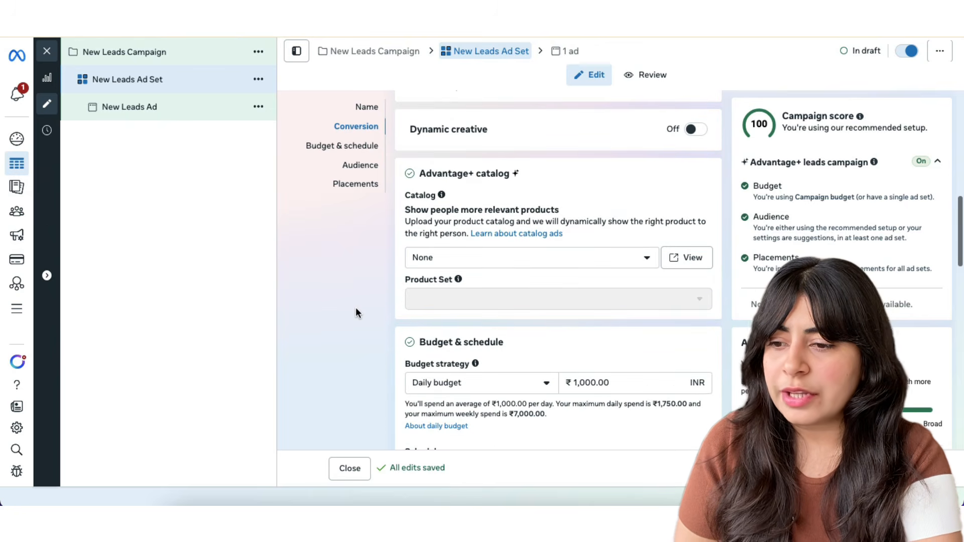
scroll(356, 312, down, 3)
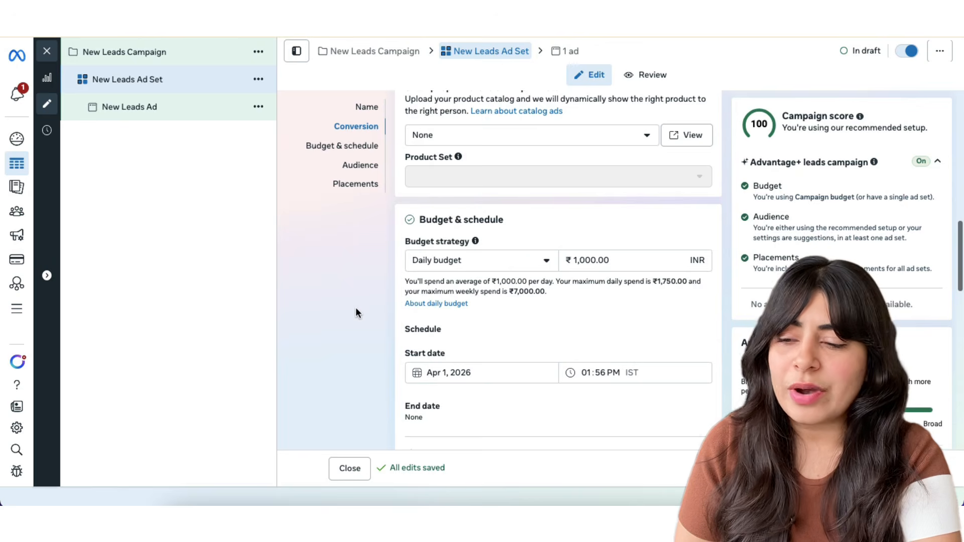
click(618, 230)
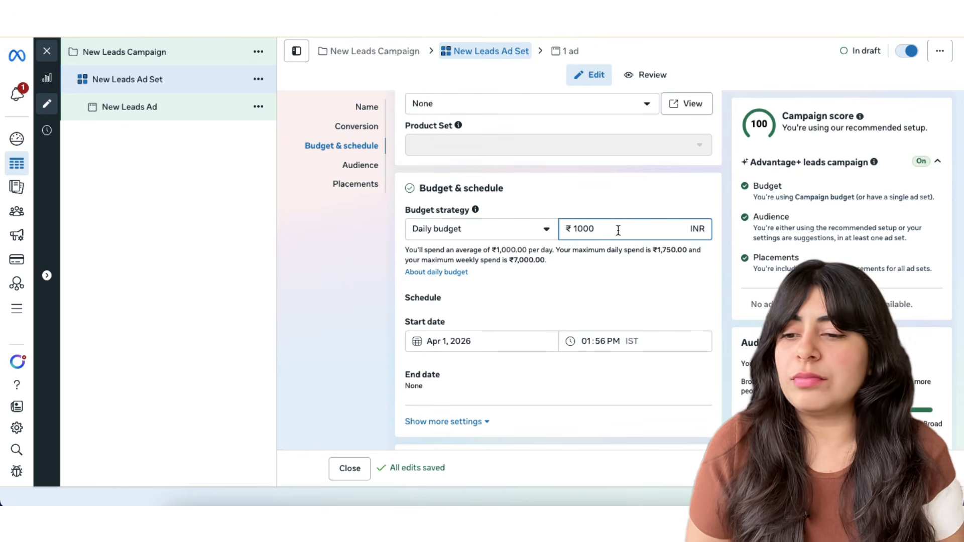
double_click(619, 229)
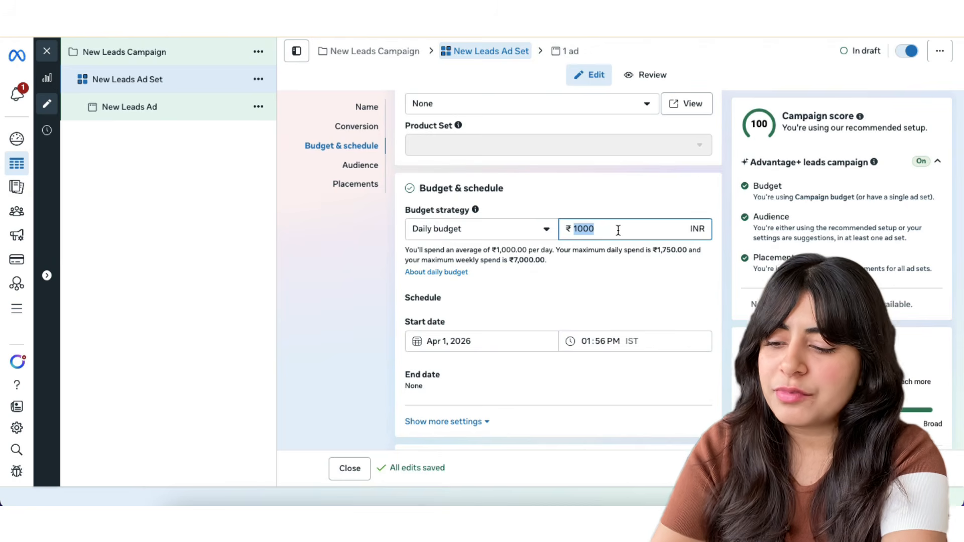
text(500)
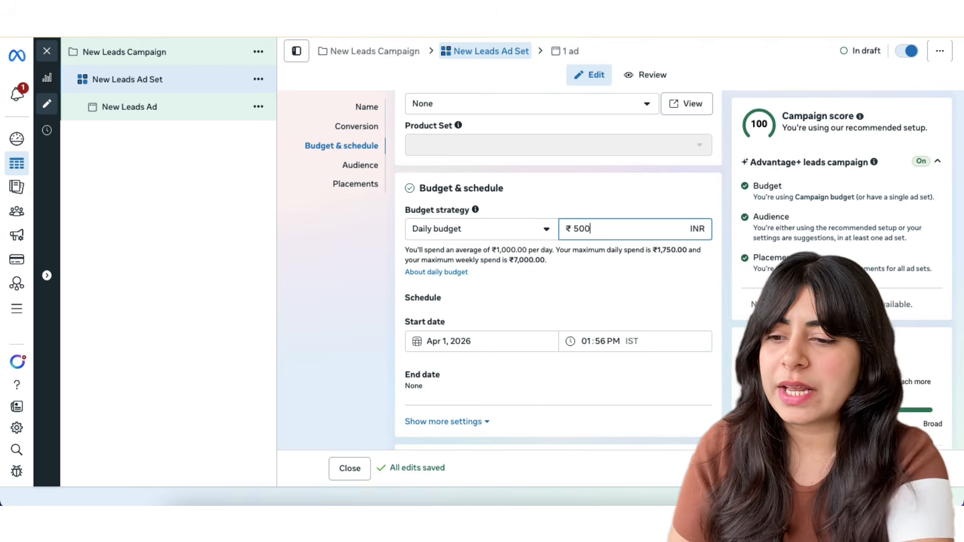
- Change the ad set's daily budget to 100 INR
double_click(578, 231)
key(BackSpace)
text(100)
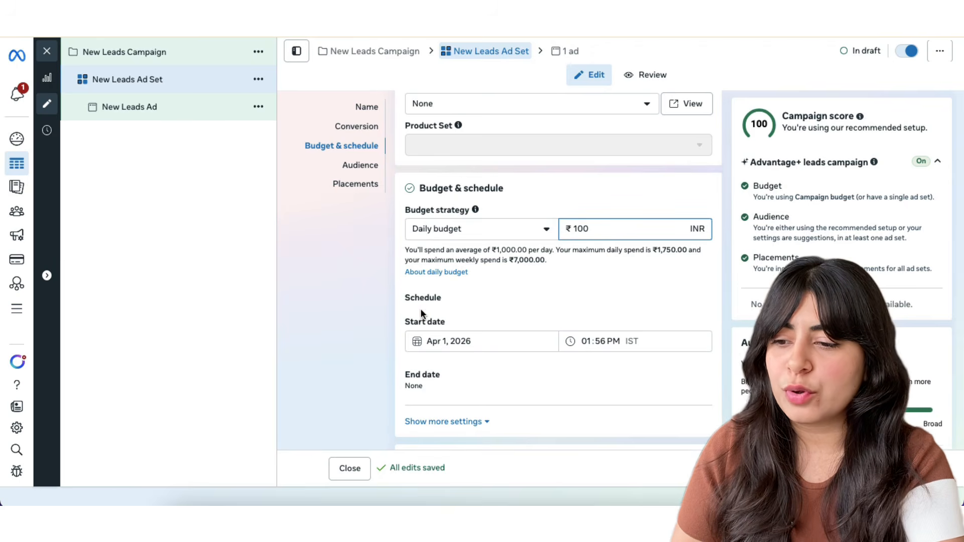
click(373, 307)
- Change the ad set's audience setup to Further limit the reach of your ads
scroll(373, 308, down, 3)
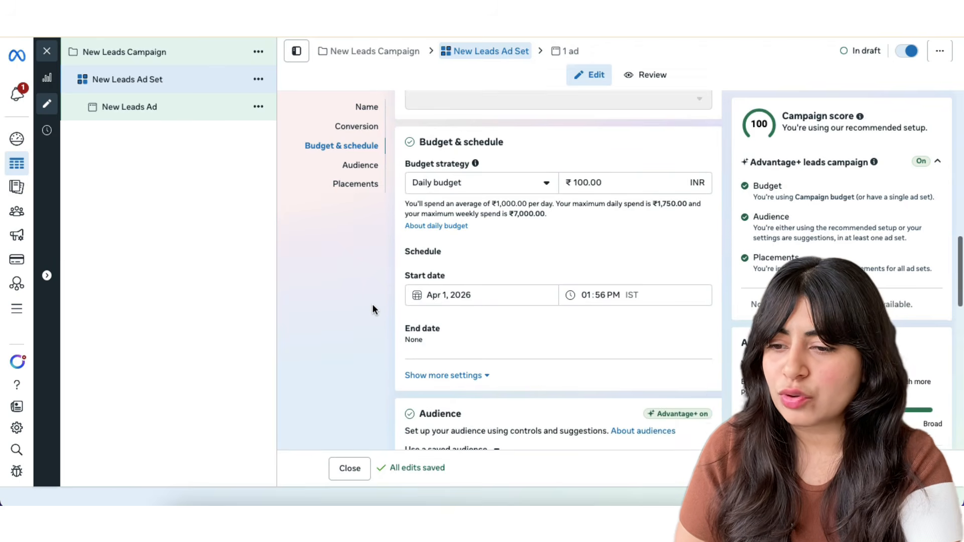
scroll(372, 303, down, 5)
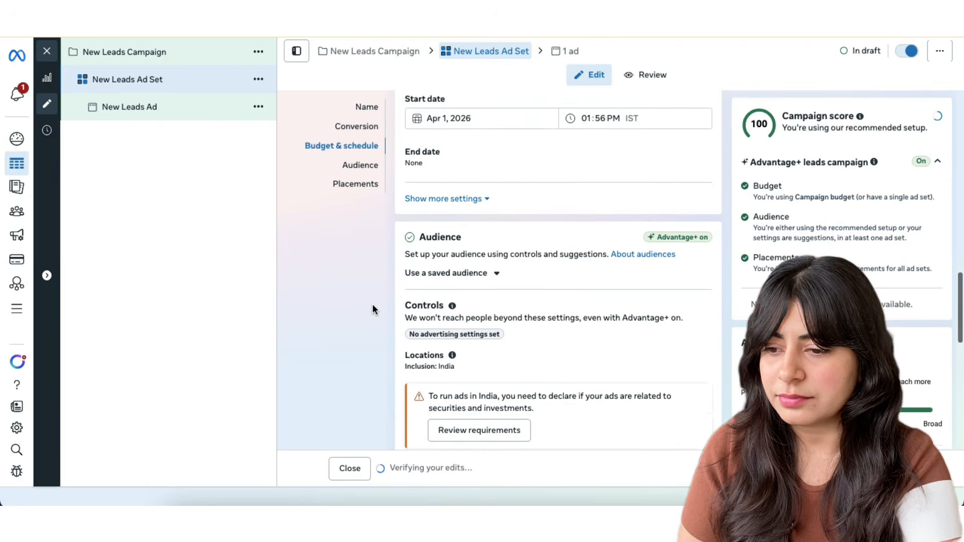
scroll(372, 307, down, 1)
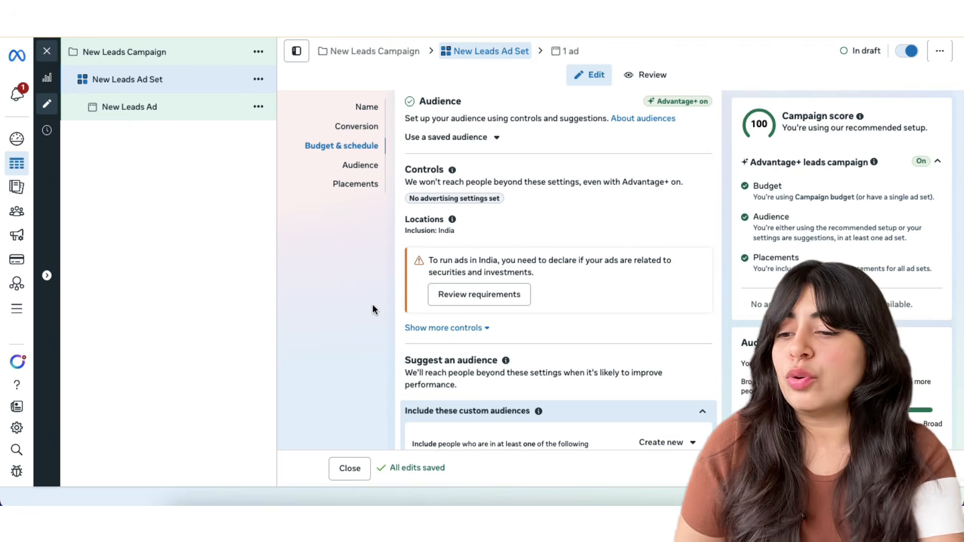
scroll(373, 309, down, 3)
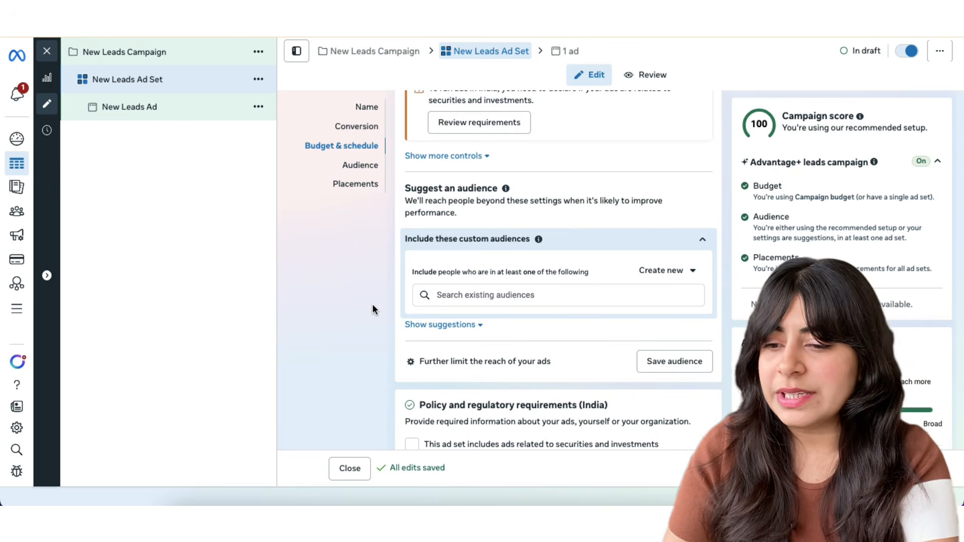
scroll(373, 304, down, 1)
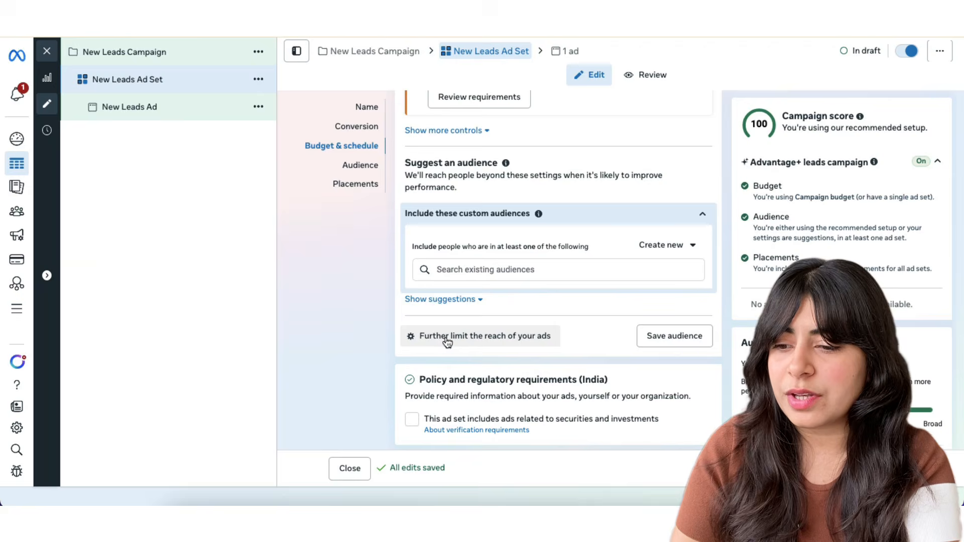
click(446, 341)
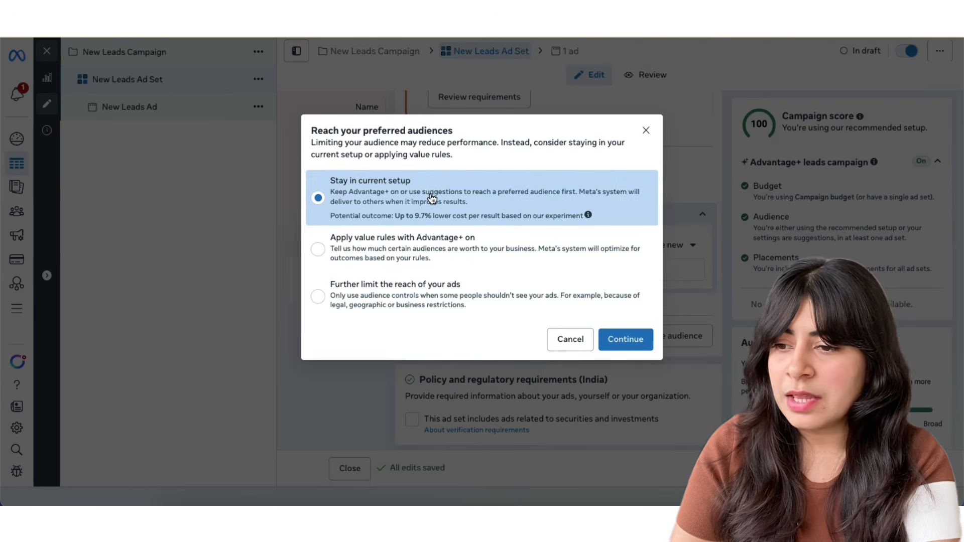
click(432, 296)
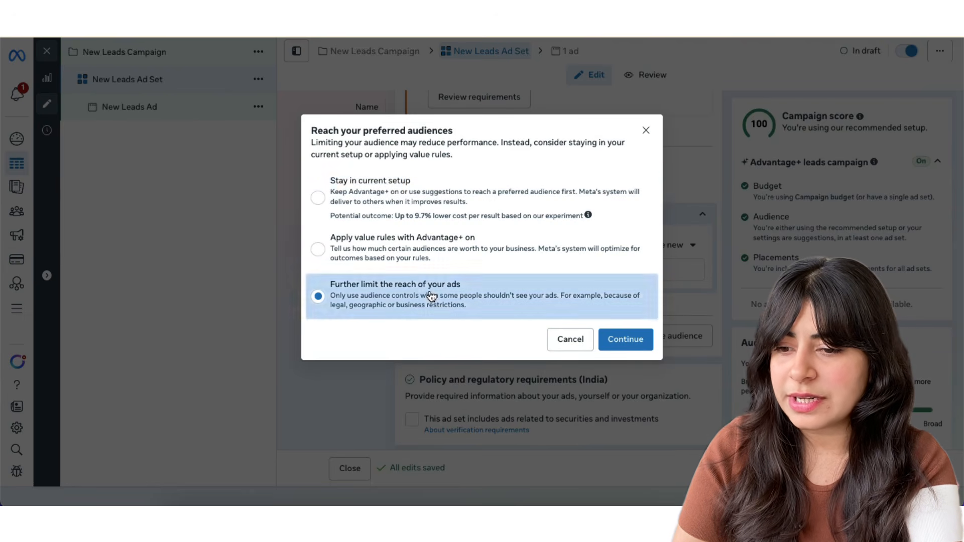
click(633, 346)
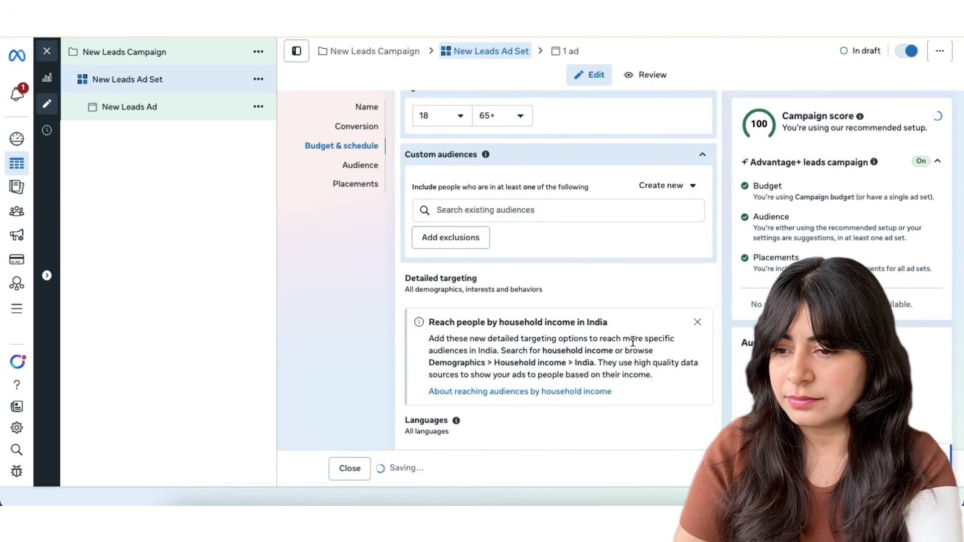
- Set the audience age range to 21–45 and turn off using it as a suggestion
scroll(633, 346, down, 5)
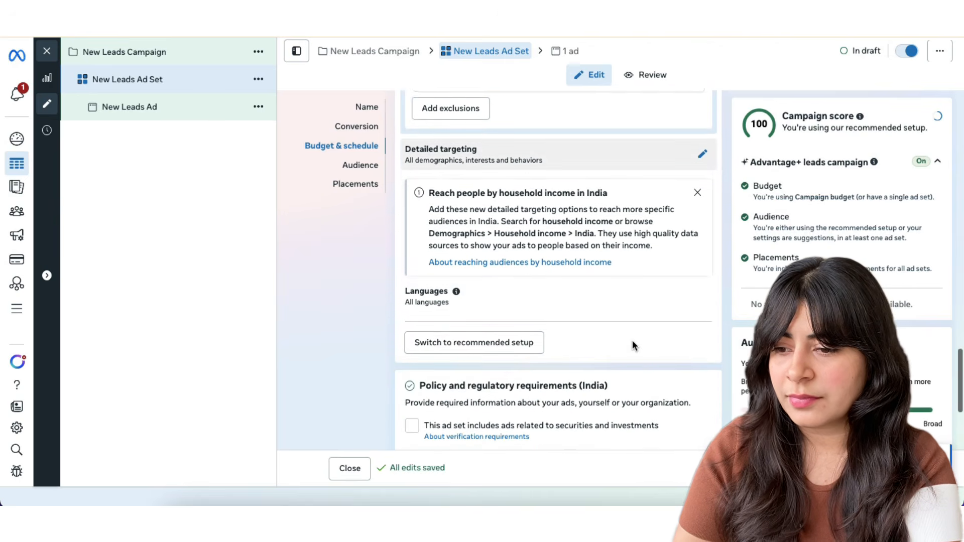
scroll(633, 346, up, 5)
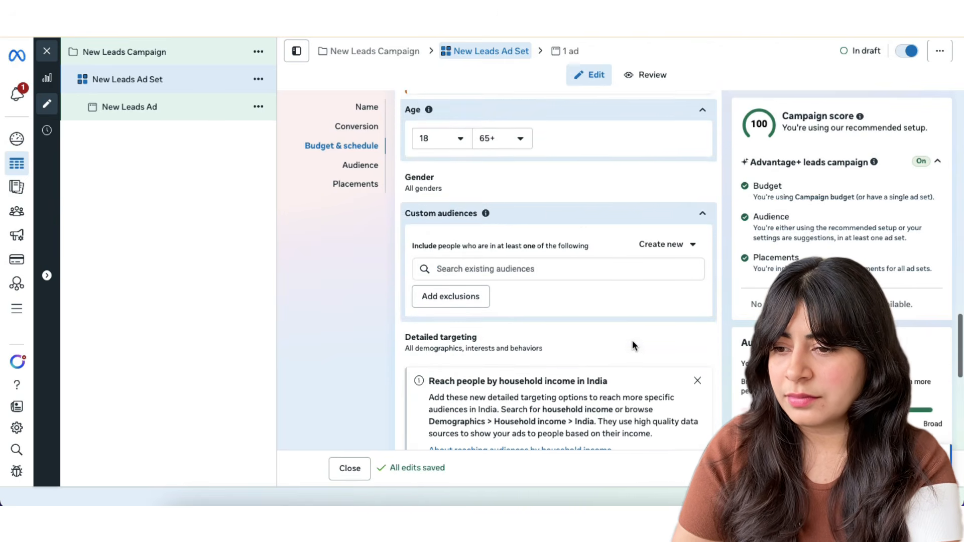
scroll(633, 345, up, 5)
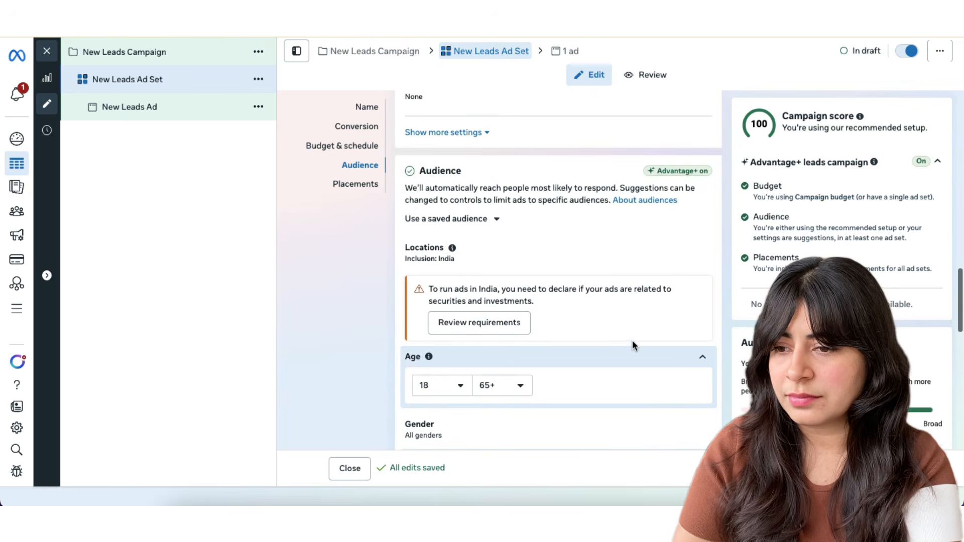
scroll(632, 344, down, 4)
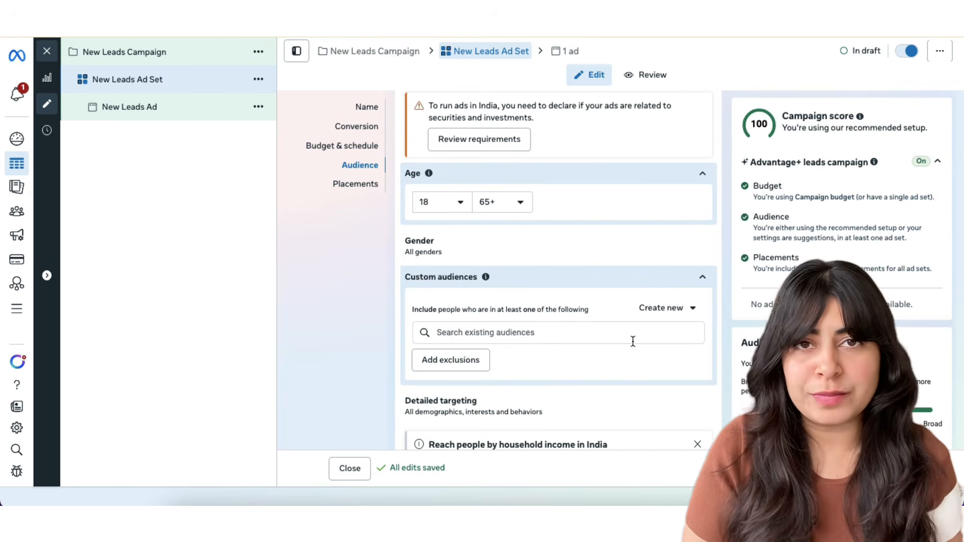
click(427, 202)
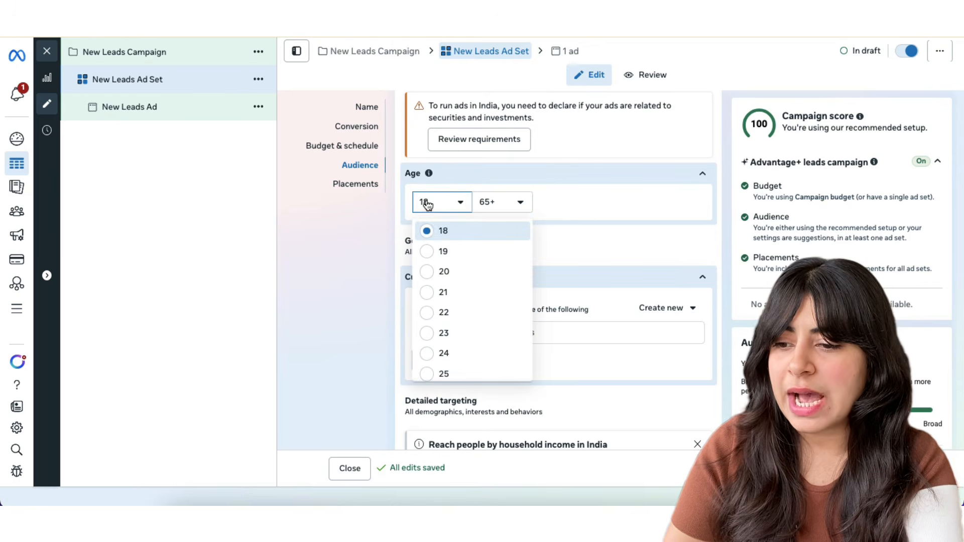
click(427, 294)
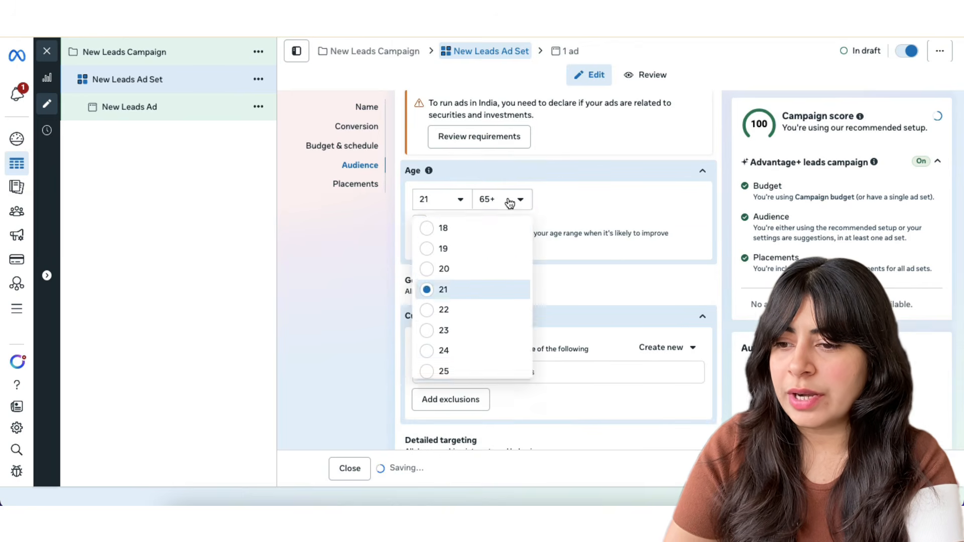
click(510, 203)
scroll(508, 327, up, 4)
scroll(508, 327, up, 2)
scroll(497, 263, up, 1)
click(488, 249)
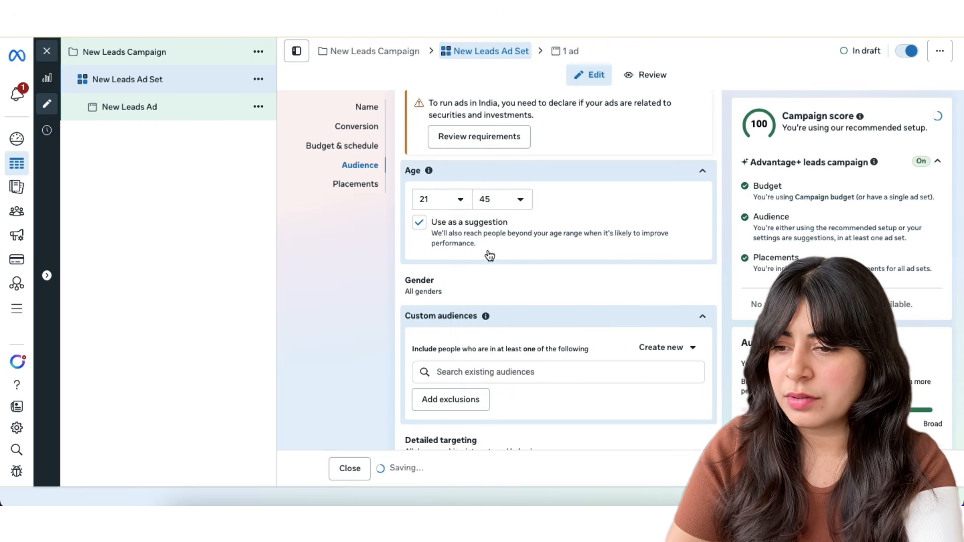
click(420, 226)
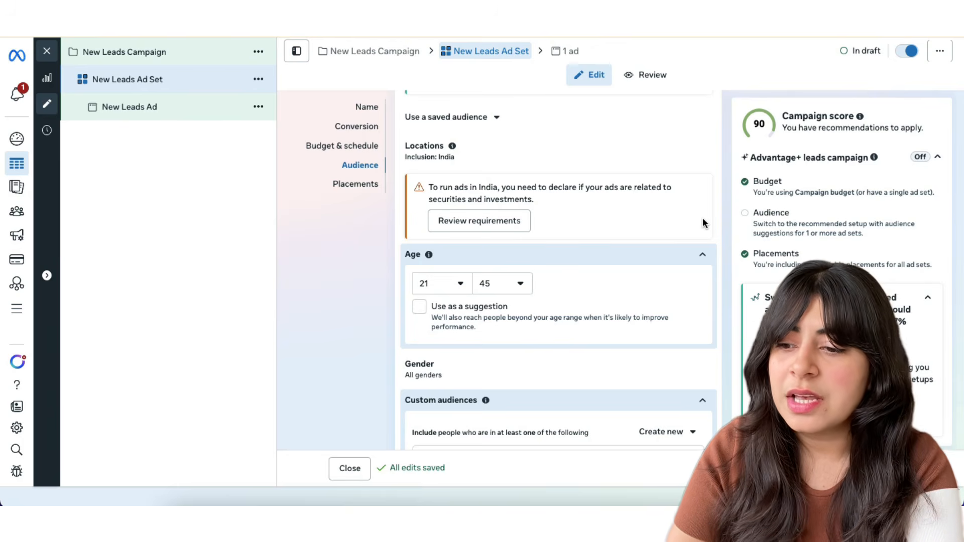
- Open the audience's gender options
scroll(703, 236, down, 2)
click(704, 261)
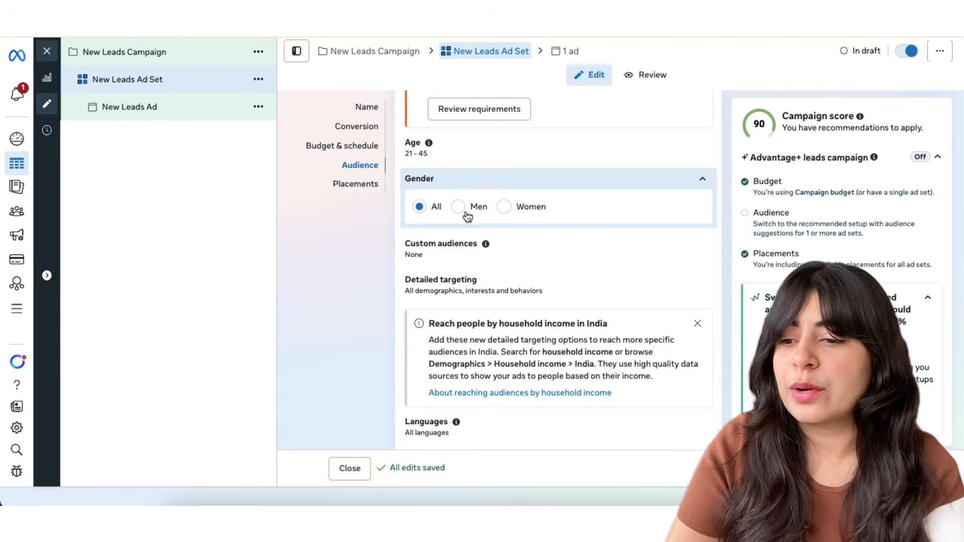
- Describe the ideal audience in detailed targeting as "People interesting in eating food outside" and find matching options
scroll(467, 217, down, 2)
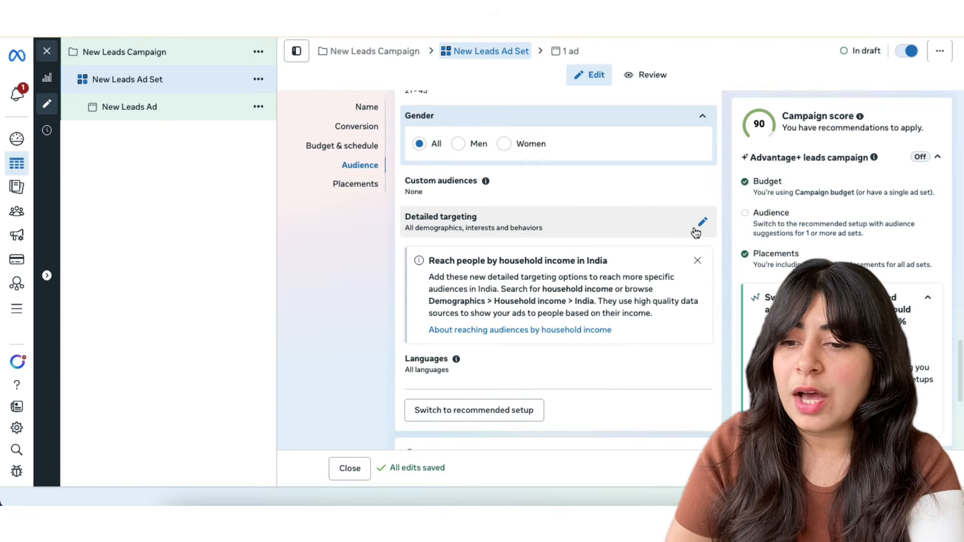
click(702, 224)
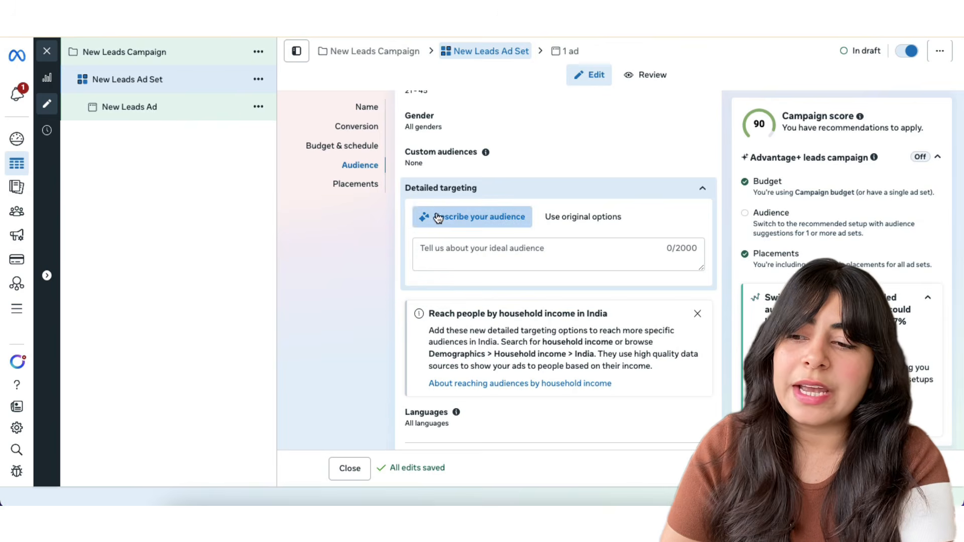
click(444, 246)
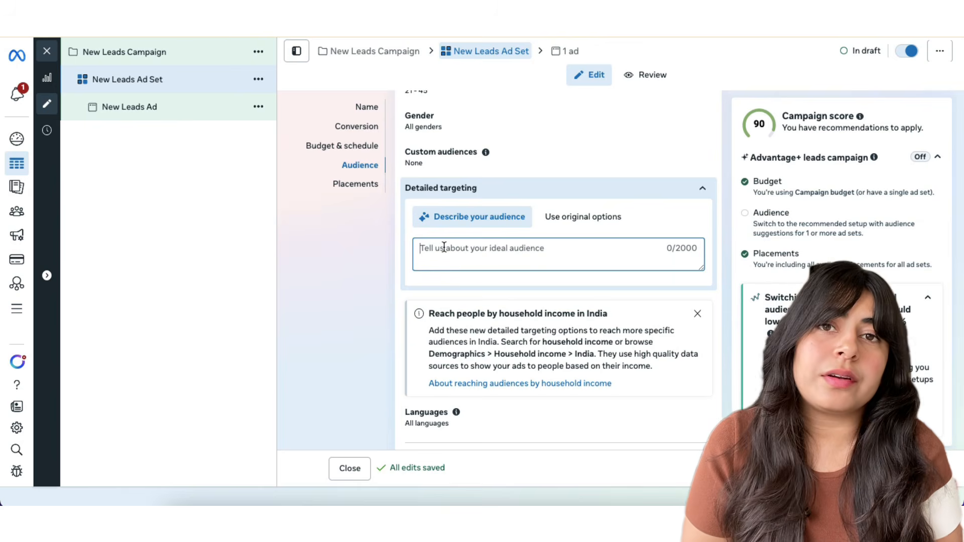
text(P)
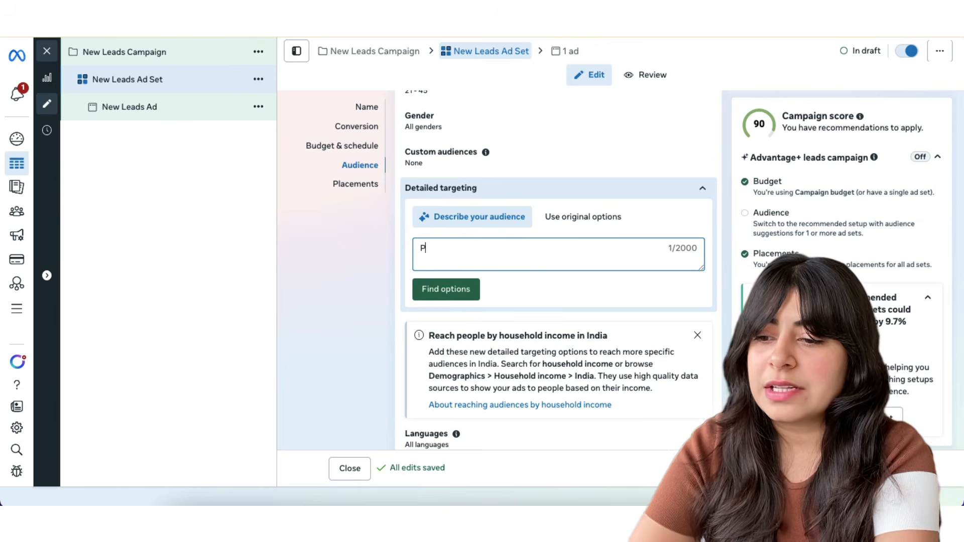
text(eople interest)
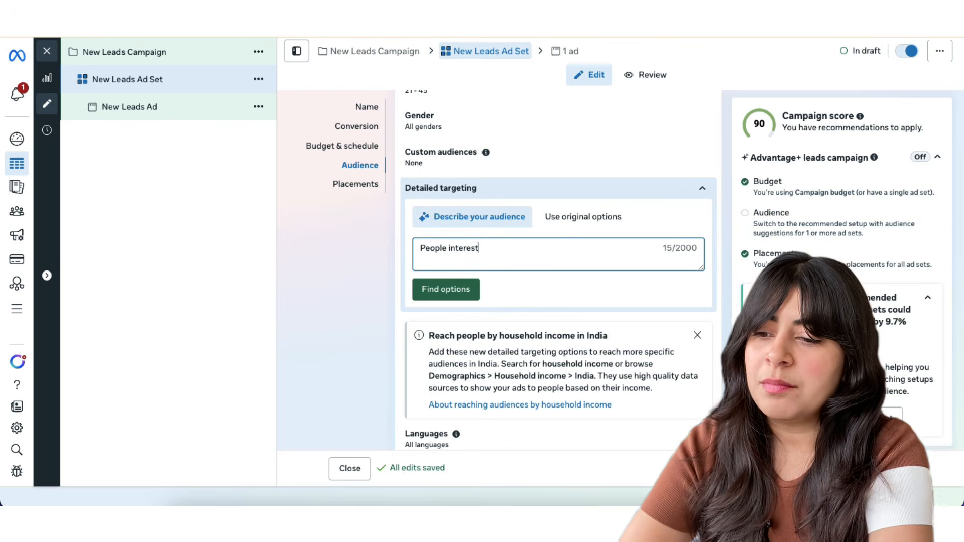
text(ing in ea)
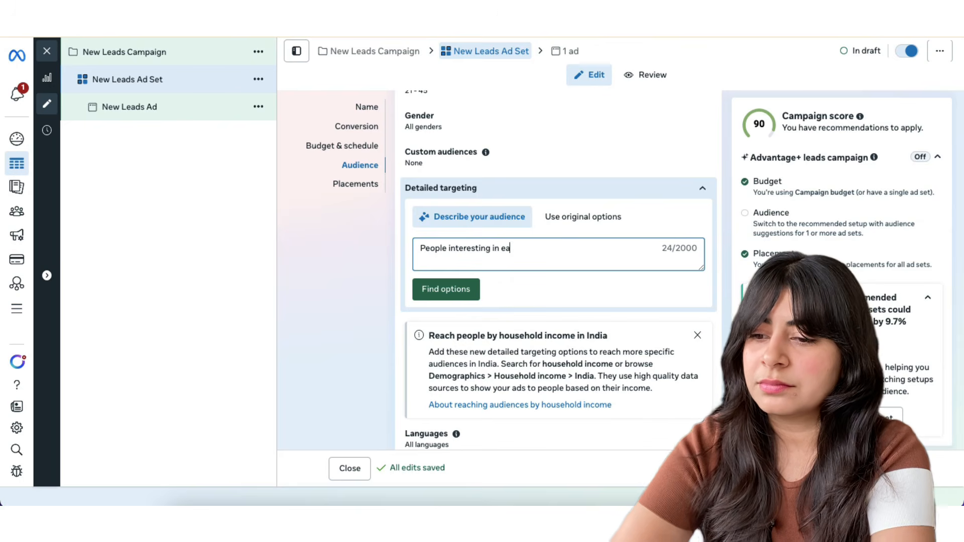
text(ting food outside)
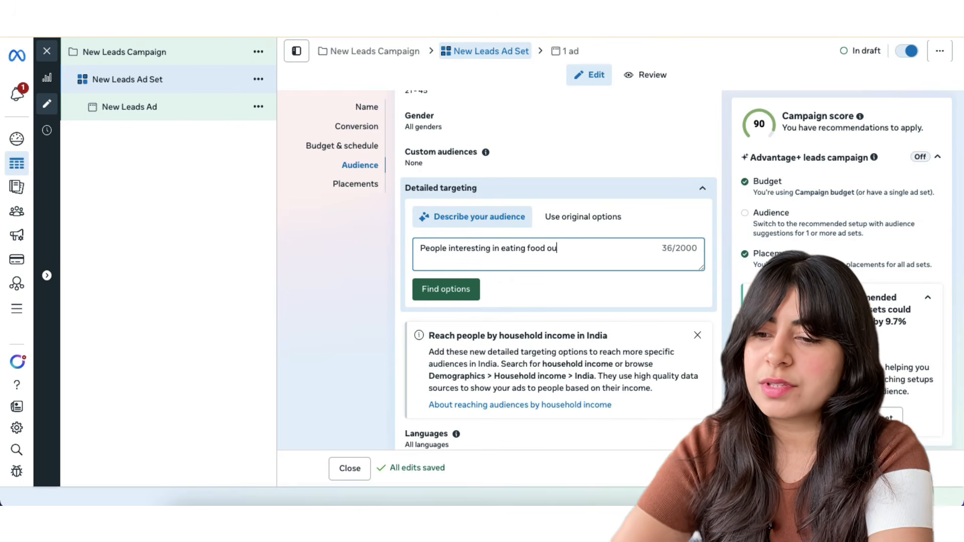
click(428, 296)
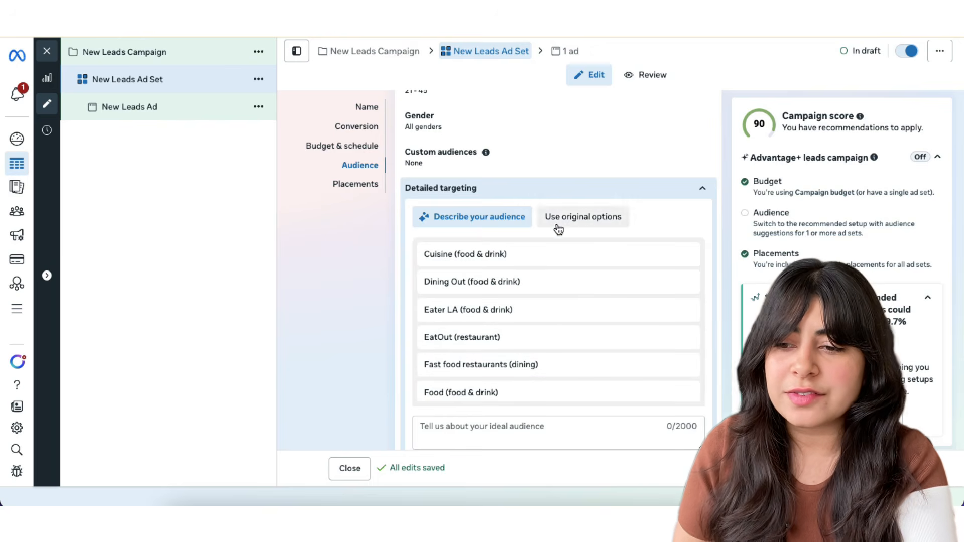
- Switch detailed targeting to the original options and add the Engaged Shoppers behavior
click(581, 217)
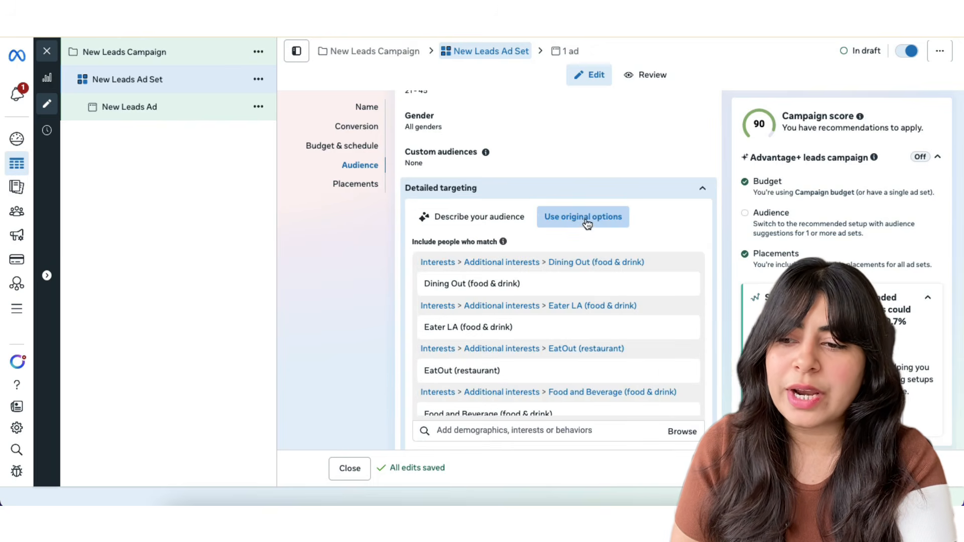
scroll(380, 288, down, 2)
scroll(481, 288, down, 2)
scroll(482, 292, down, 5)
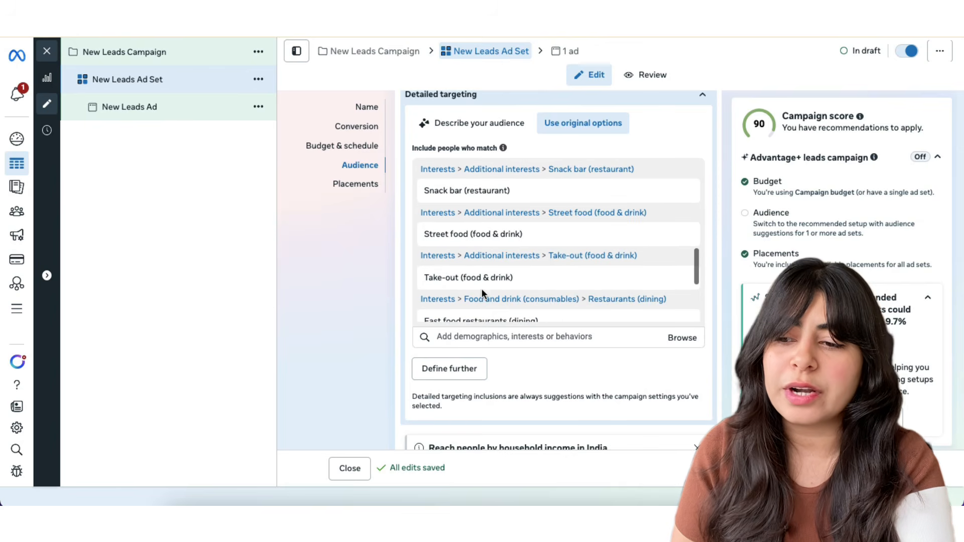
scroll(481, 289, down, 1)
click(464, 338)
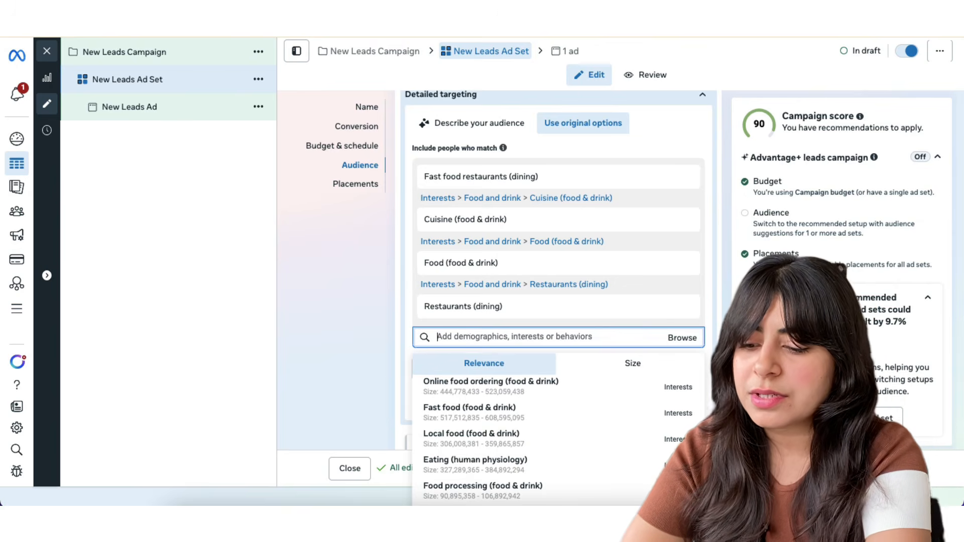
text(engaged shopper)
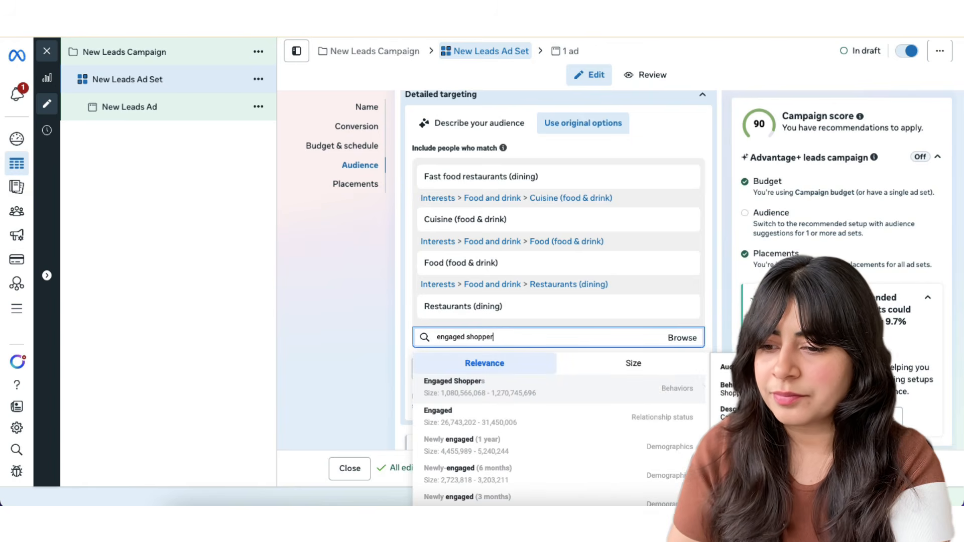
click(457, 386)
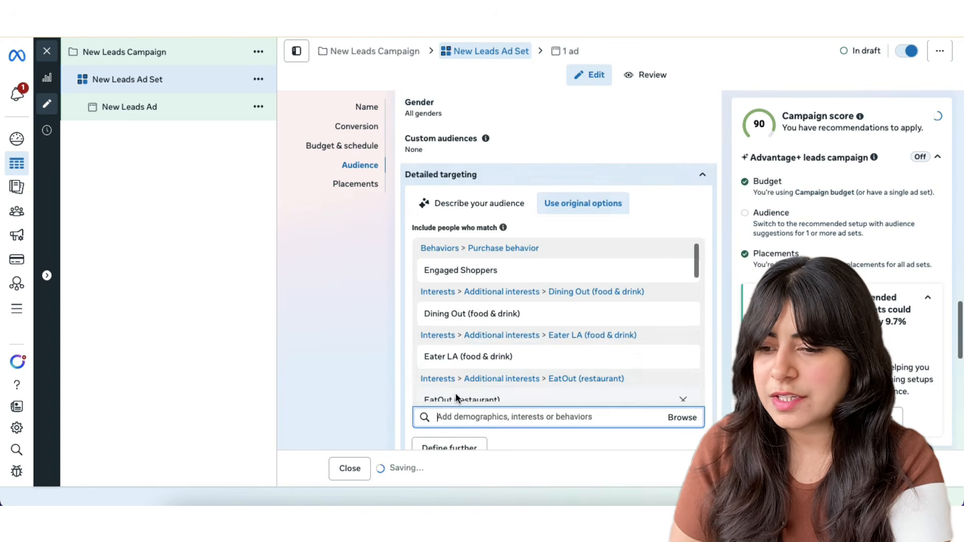
- Review the included targeting interests and browse the top-level categories of demographics, interests and behaviors
scroll(495, 355, up, 3)
scroll(515, 368, down, 1)
scroll(514, 368, down, 5)
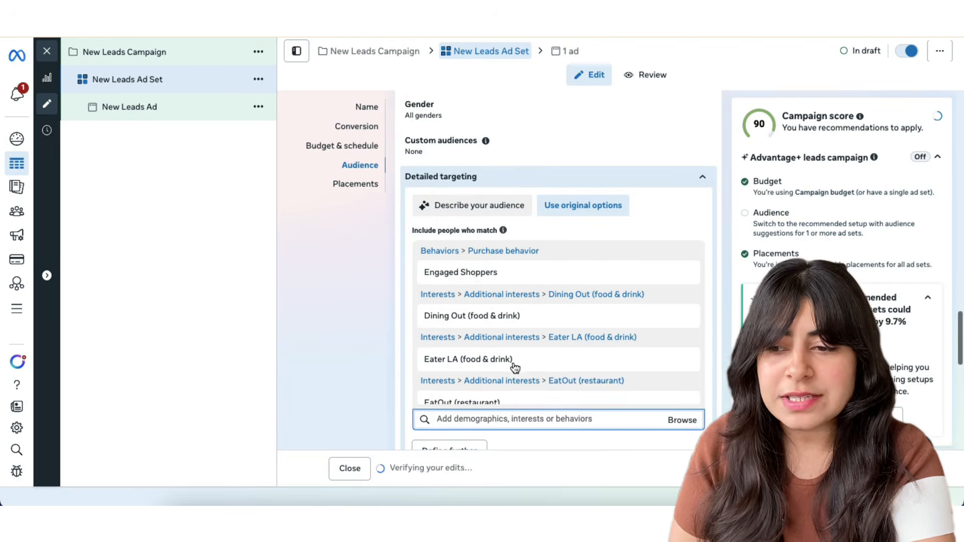
scroll(357, 362, down, 2)
scroll(356, 361, down, 1)
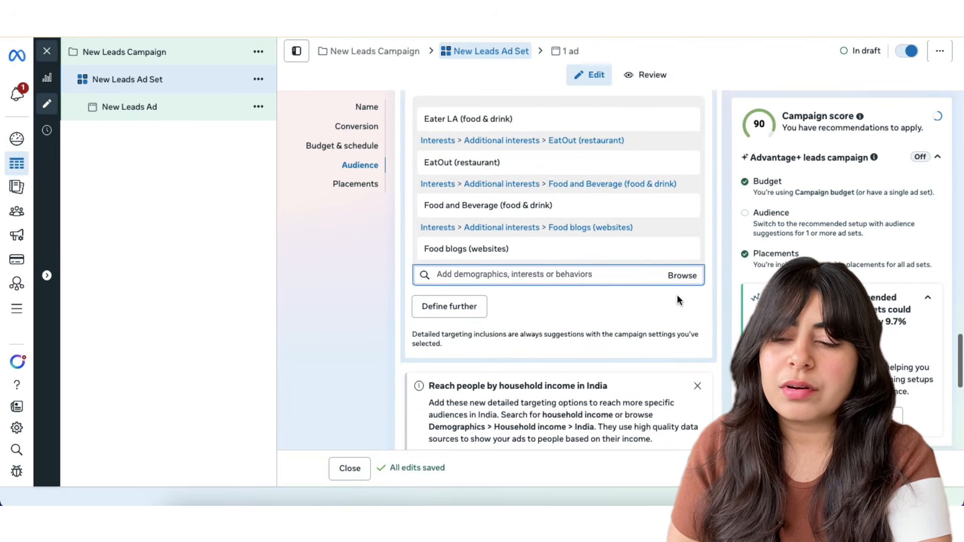
click(689, 276)
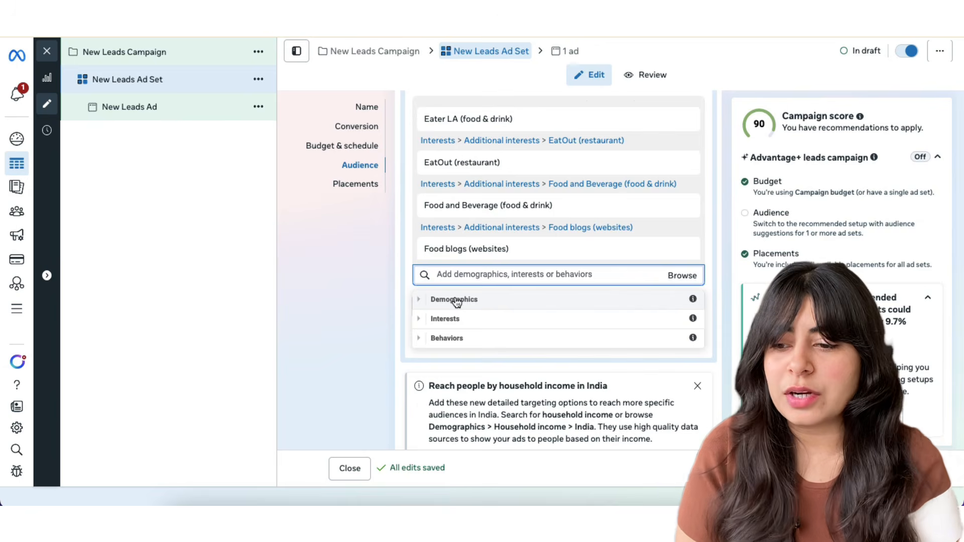
click(353, 325)
- Expand the additional placement settings and examine the platforms, placement controls and brand safety options
scroll(354, 326, down, 4)
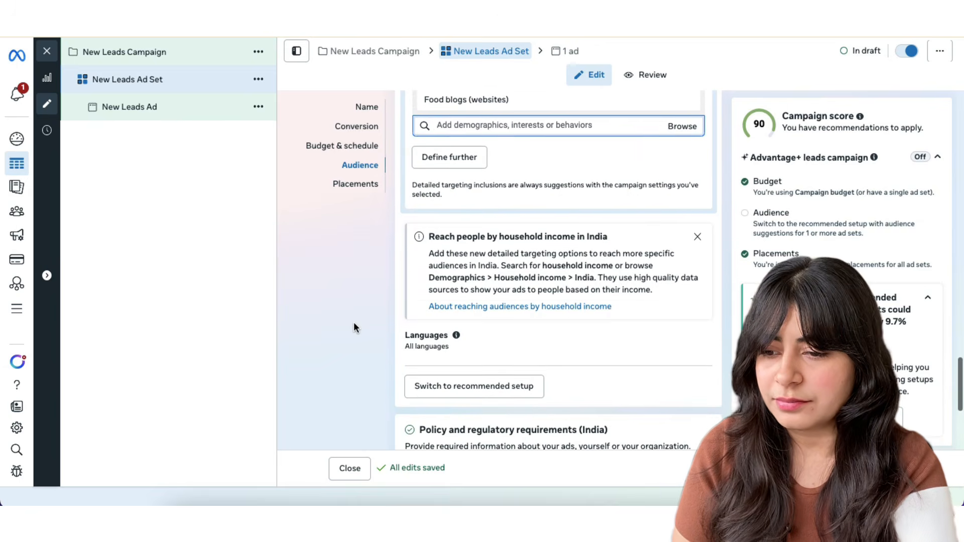
scroll(354, 327, down, 4)
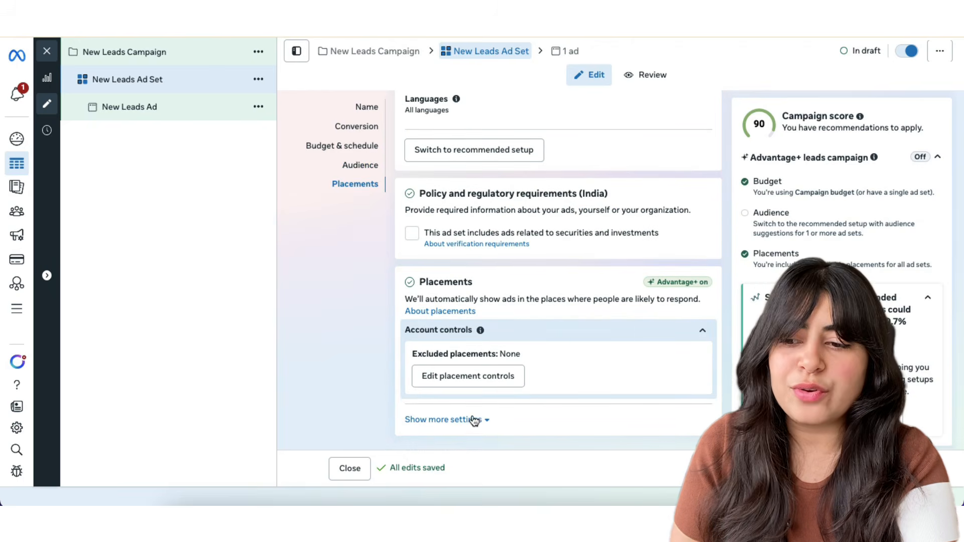
click(454, 421)
scroll(454, 426, down, 2)
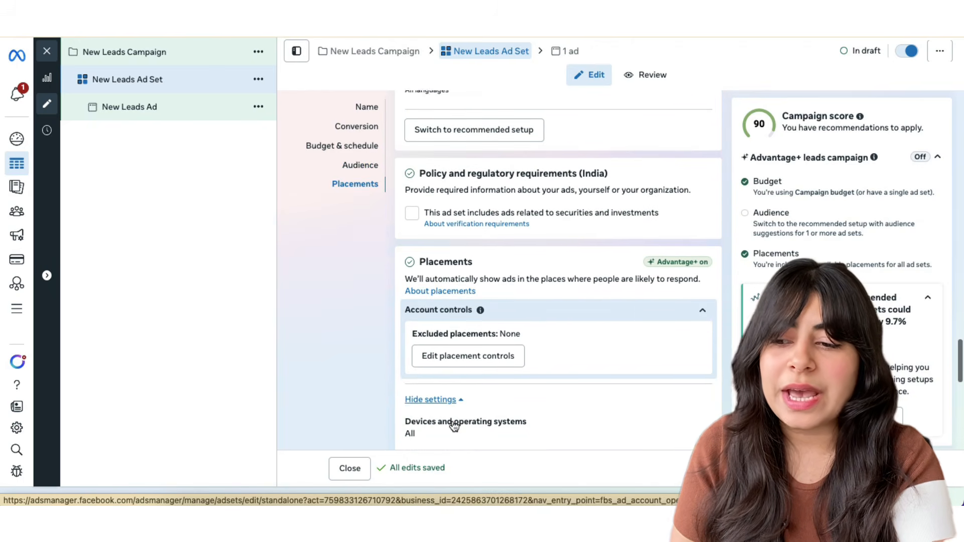
scroll(607, 391, down, 1)
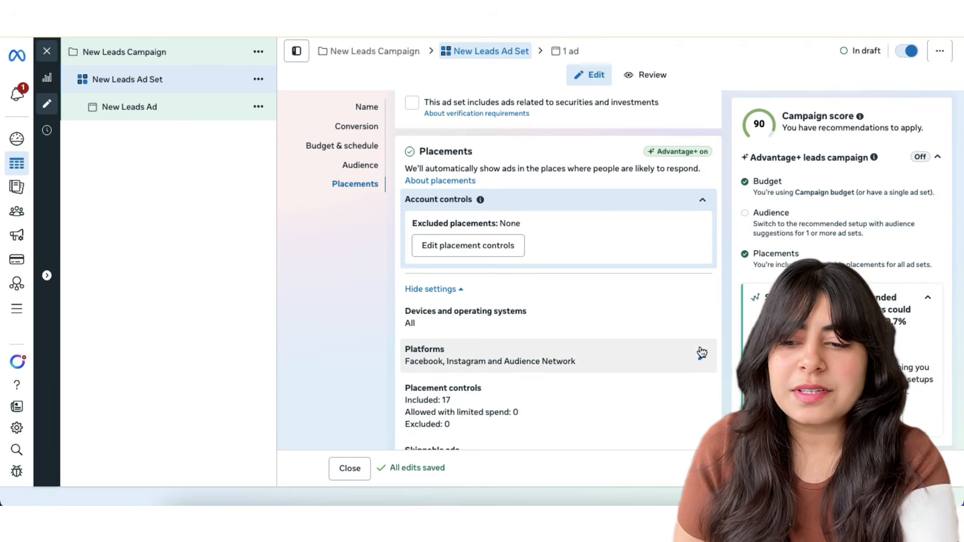
click(703, 358)
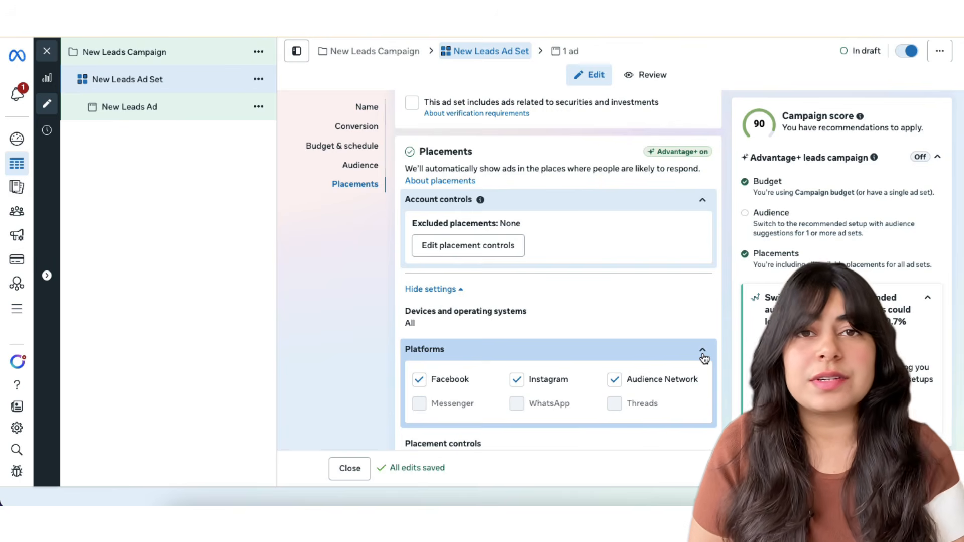
scroll(704, 357, down, 5)
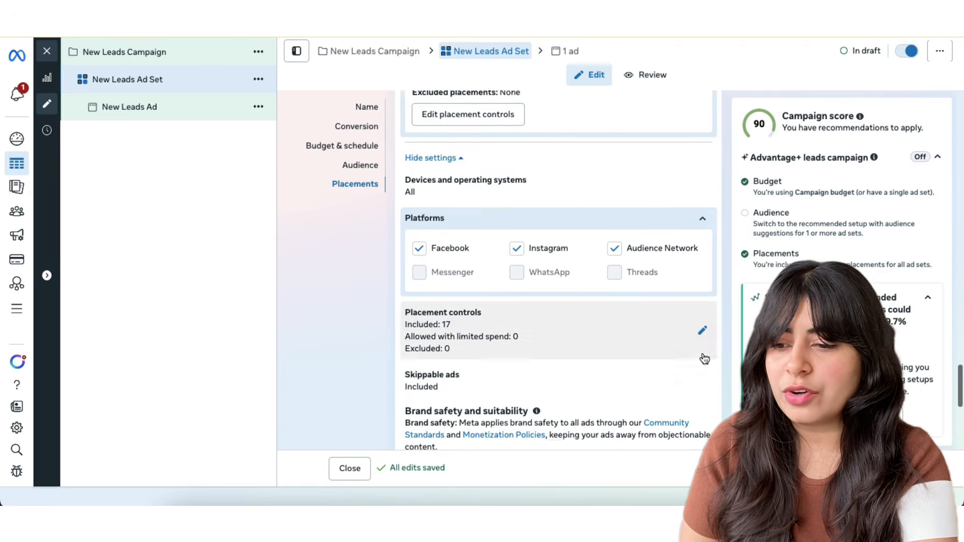
scroll(704, 353, down, 5)
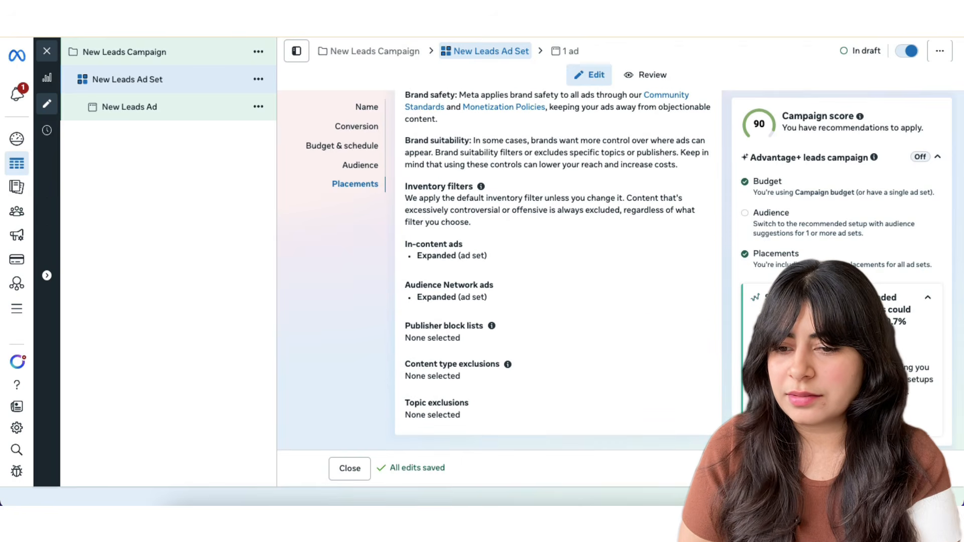
- Continue from the ad set to the New Leads Ad and review its name and identity settings
click(894, 468)
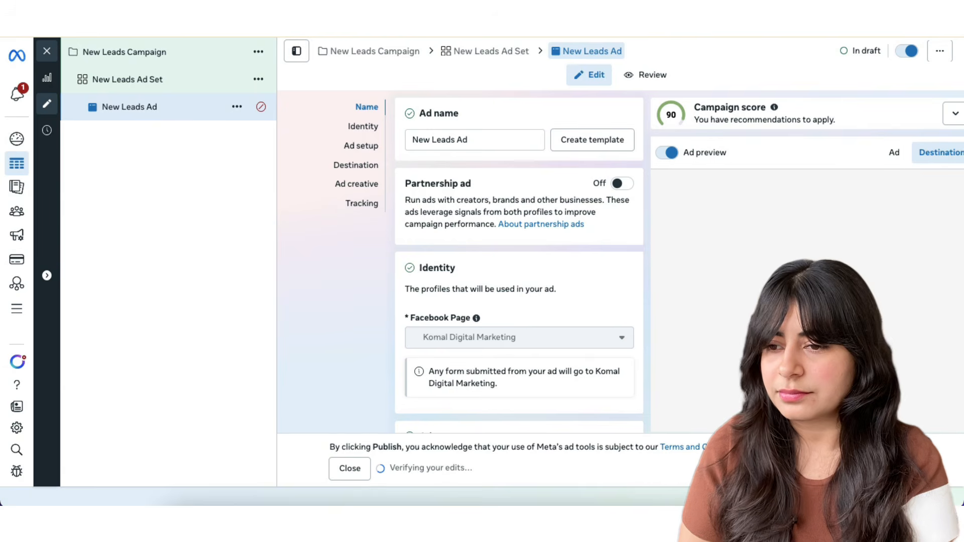
click(476, 140)
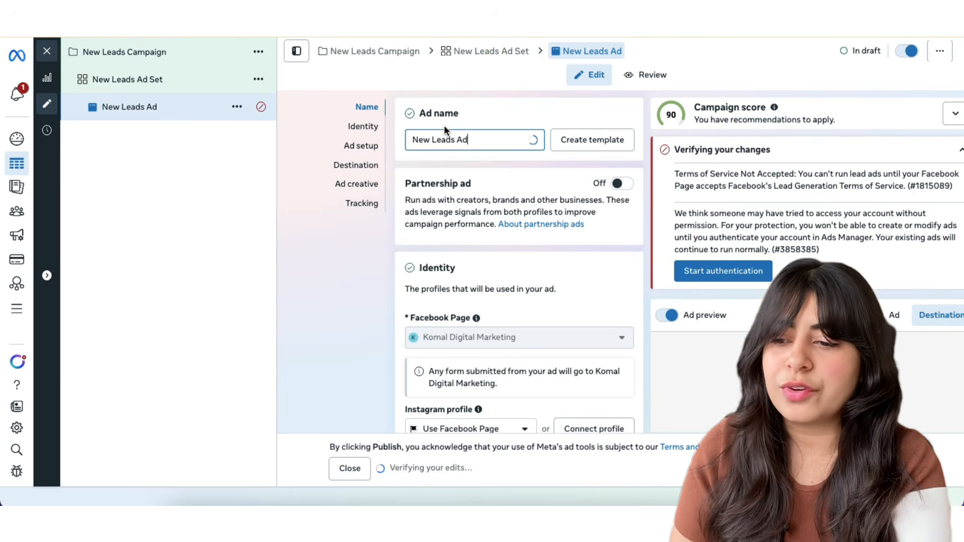
scroll(354, 305, down, 3)
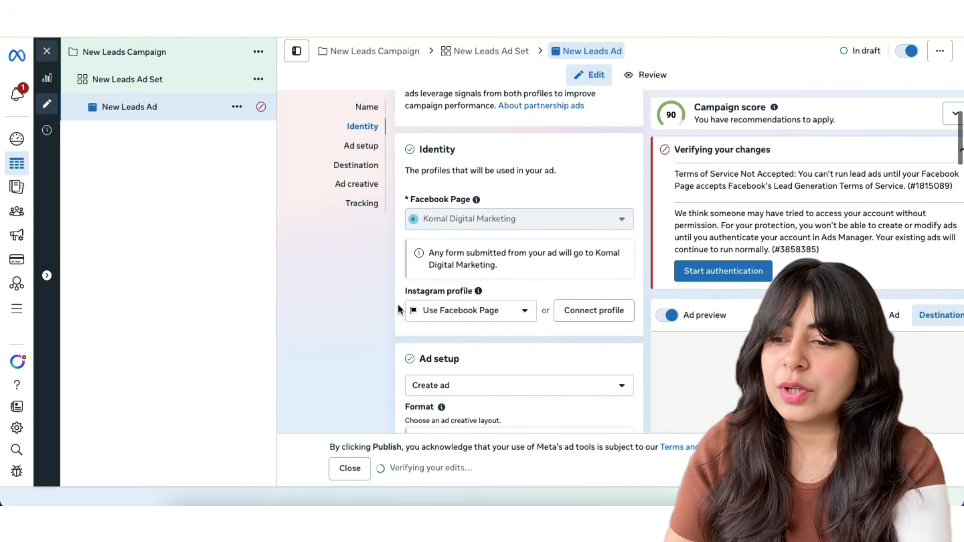
- Set the ad format to Single image or video in the ad setup
mouse_move(442, 226)
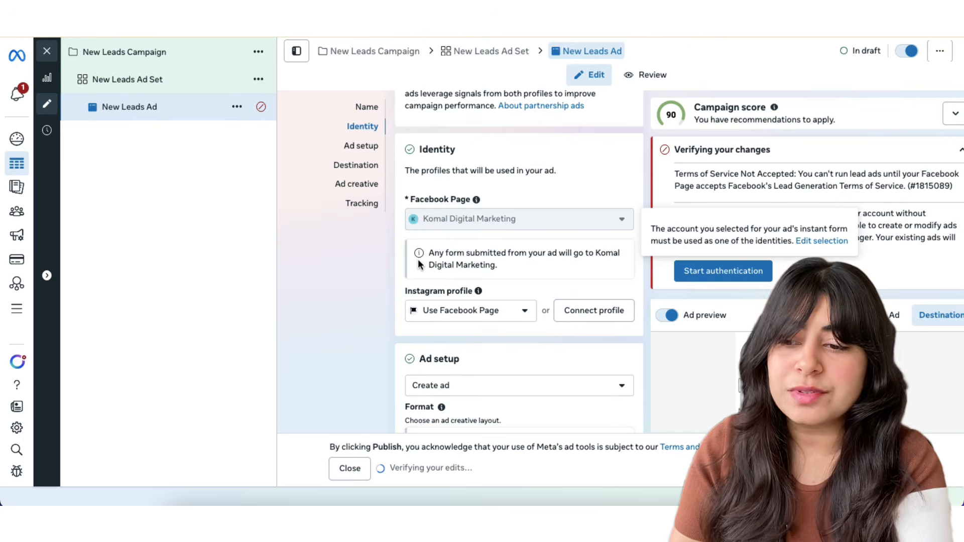
scroll(437, 260, down, 2)
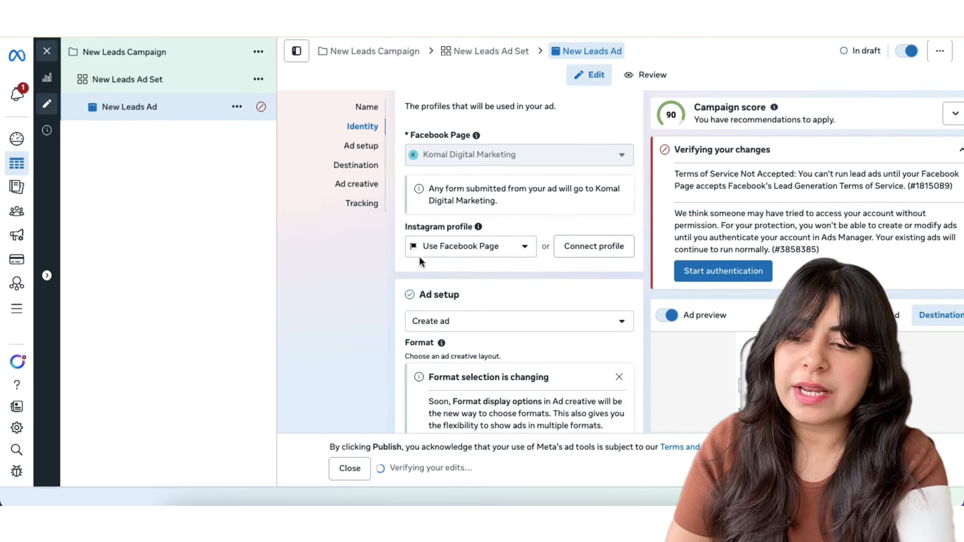
scroll(425, 276, down, 4)
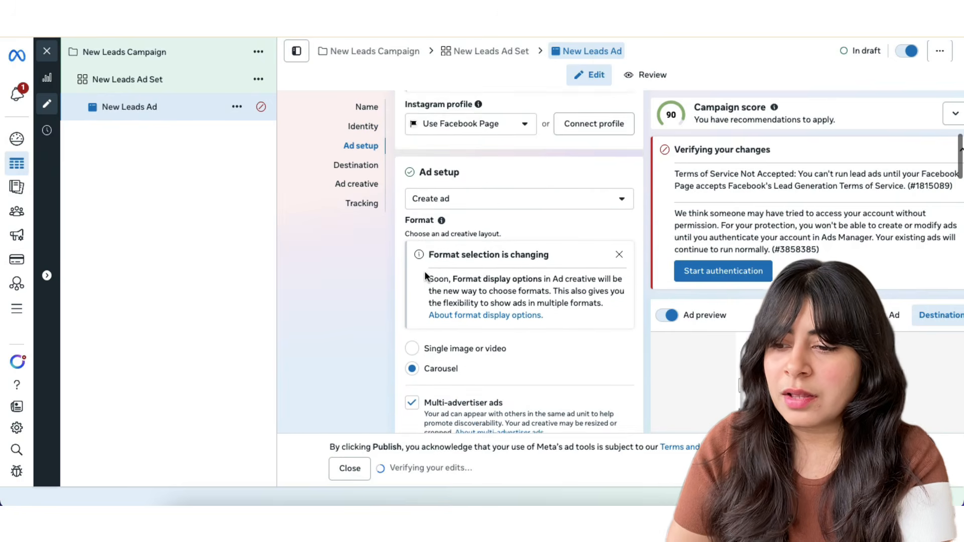
scroll(425, 276, down, 1)
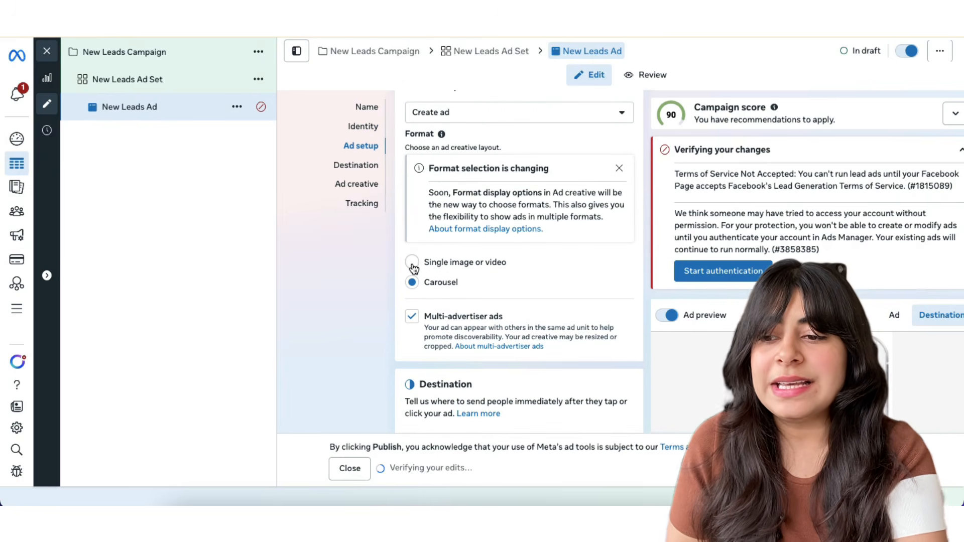
click(412, 263)
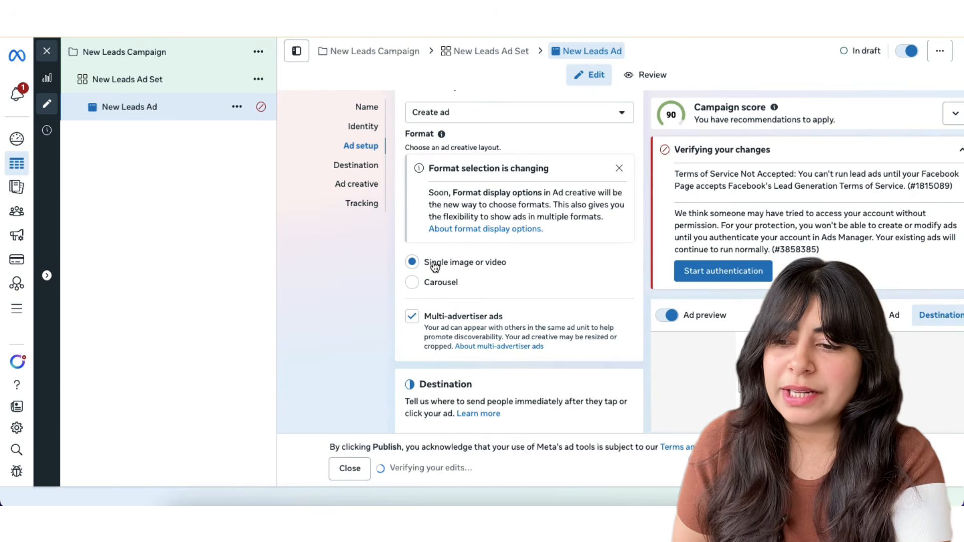
- Check the available ad source options in the ad setup, leaving Create ad selected
scroll(424, 262, up, 3)
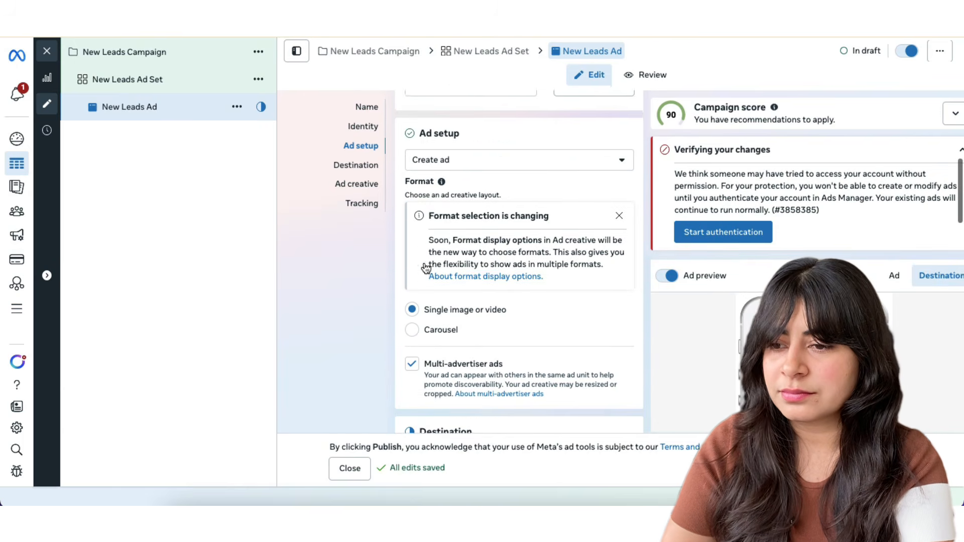
click(456, 186)
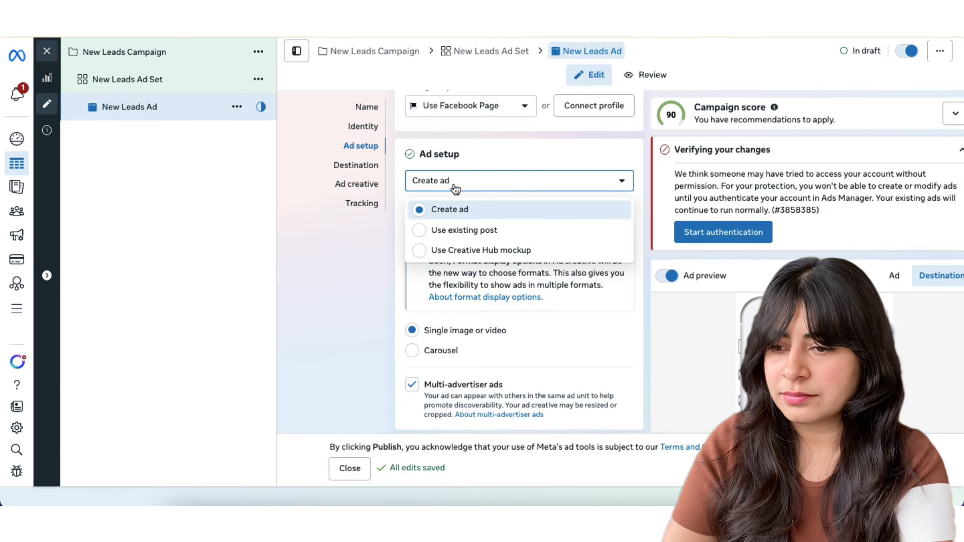
click(456, 186)
scroll(456, 188, down, 3)
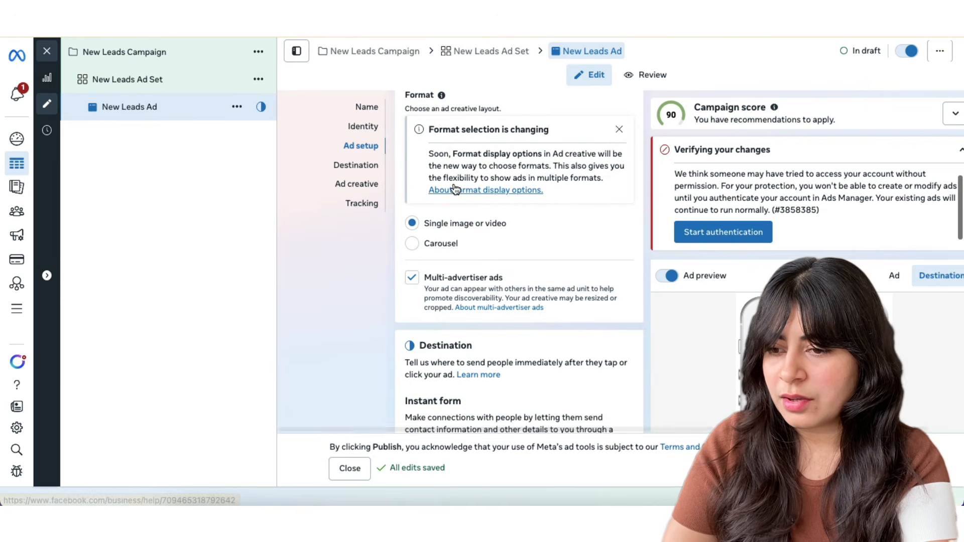
- Create a new instant form for the ad's destination and replace "Untitled form" in its name with "Lead Generation -"
scroll(454, 188, down, 5)
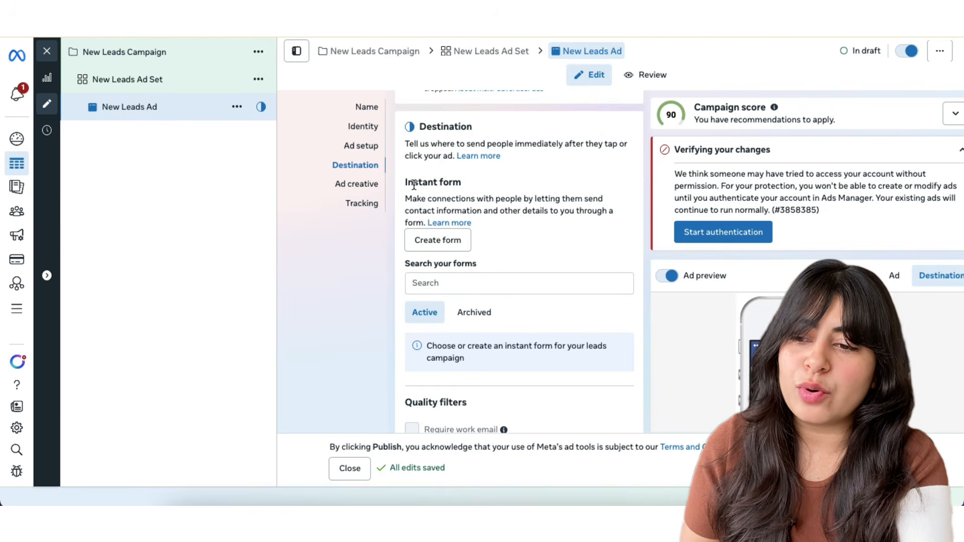
click(435, 245)
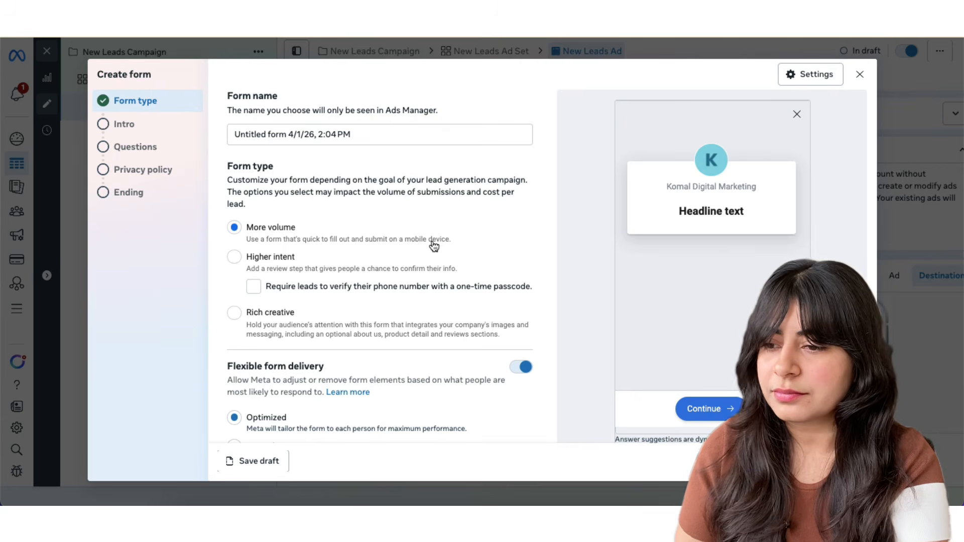
click(285, 133)
drag(286, 134, 234, 133)
text(Leads)
key(BackSpace)
text(Gener)
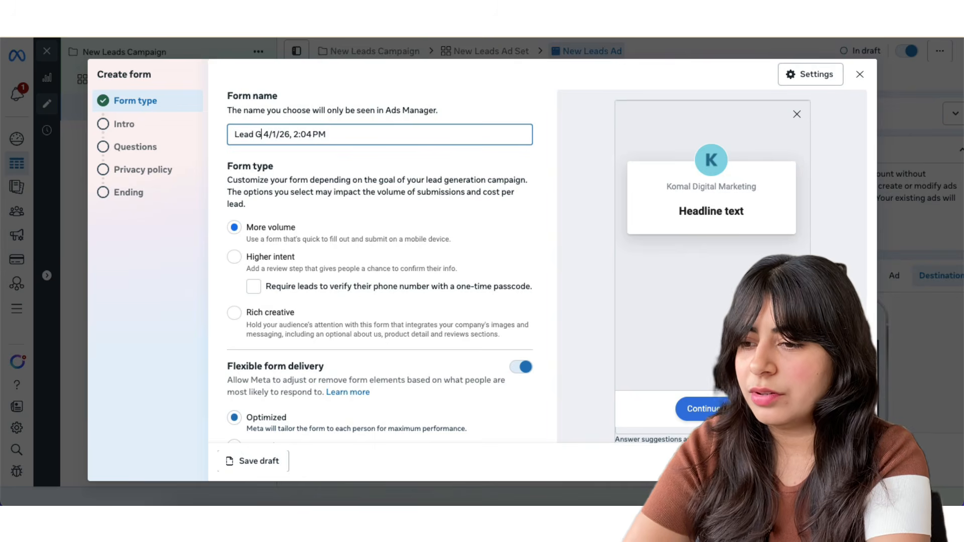
text(ation -)
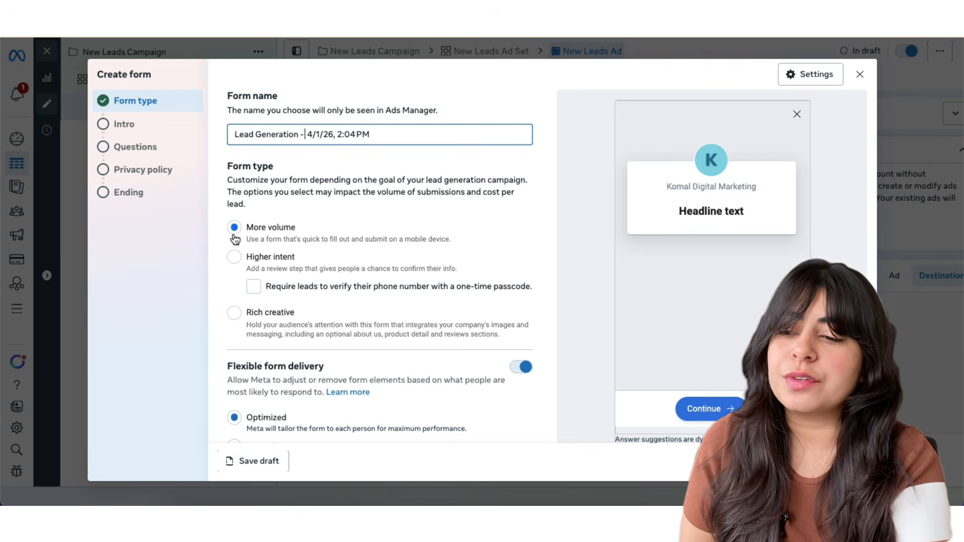
- Try the Higher intent and Rich creative form types, and return the form to More volume
click(234, 259)
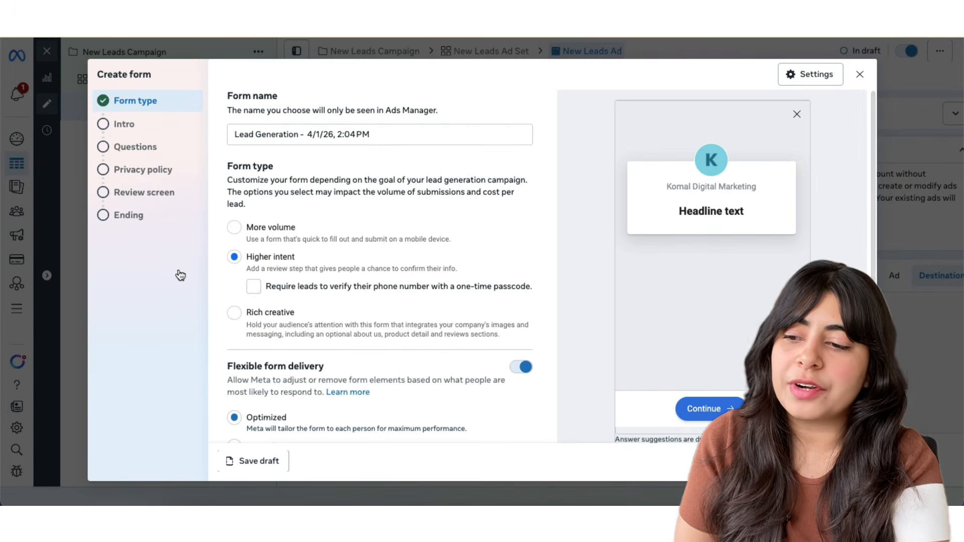
click(234, 313)
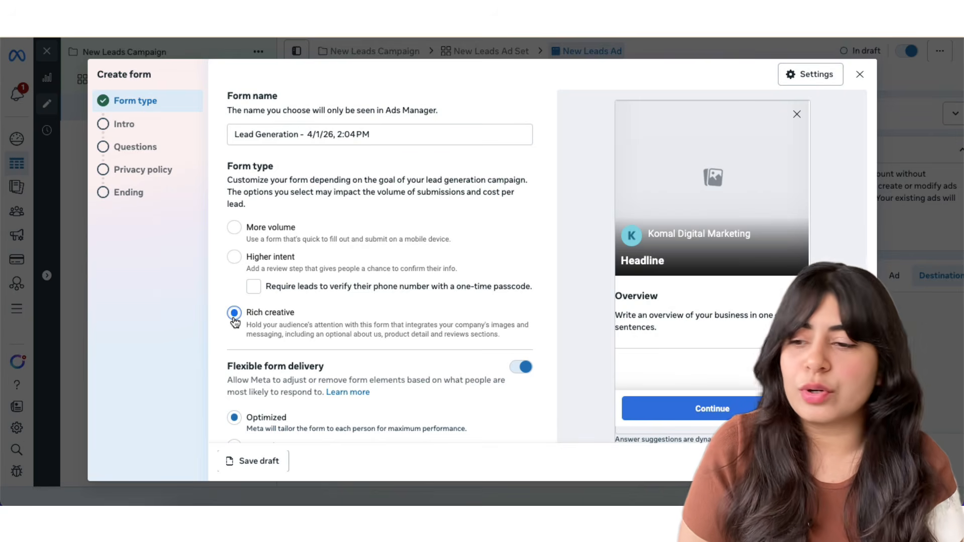
click(234, 229)
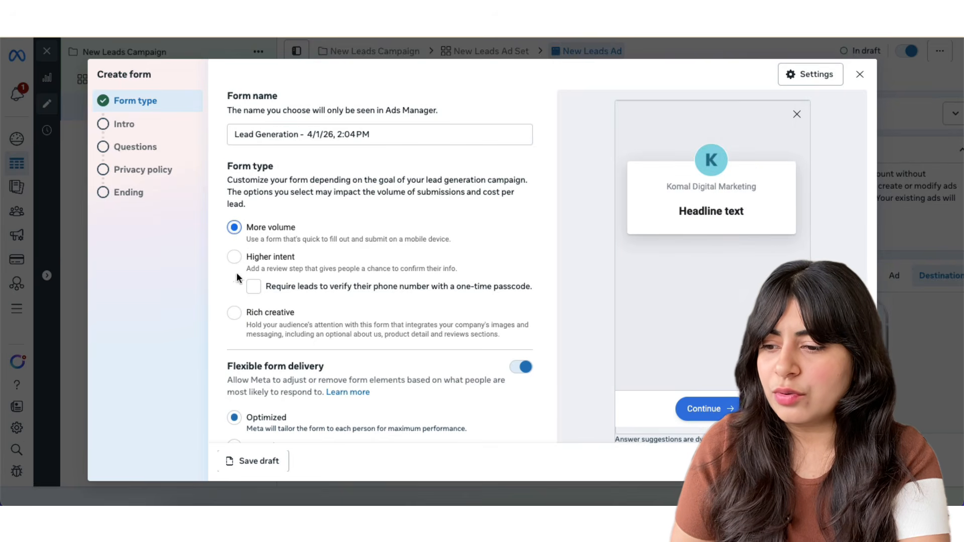
- Switch flexible form delivery to Manual and disallow removing the background image and skipping or re-ordering the intro
scroll(239, 292, down, 2)
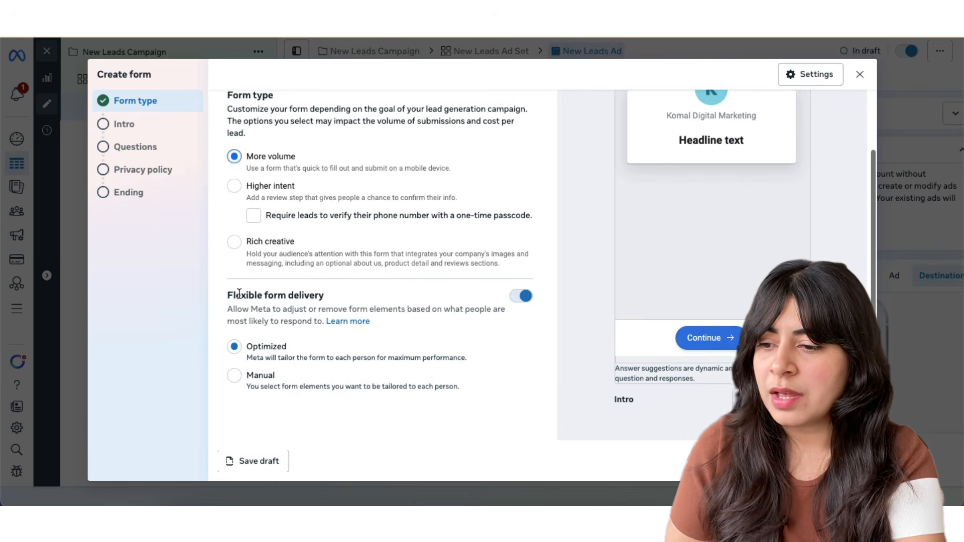
triple_click(237, 295)
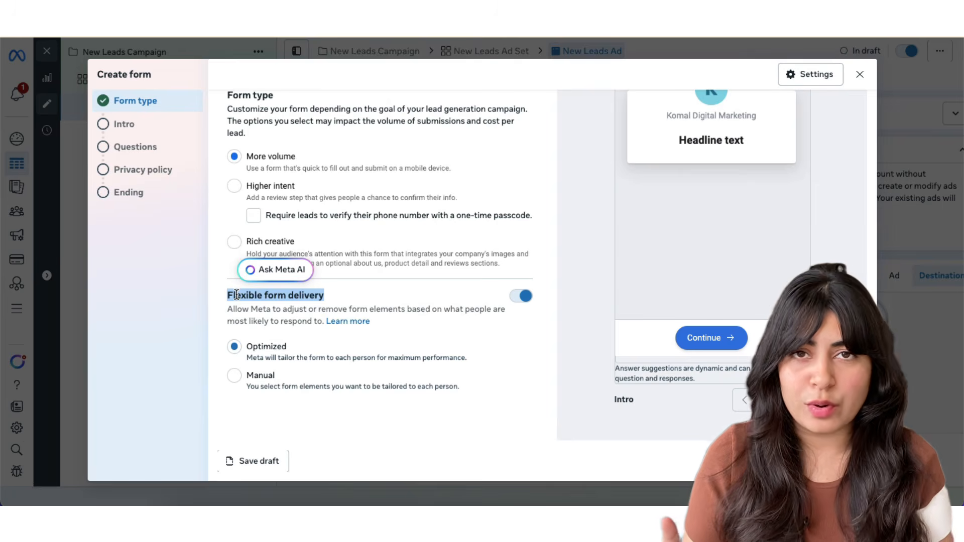
click(235, 377)
scroll(239, 384, down, 2)
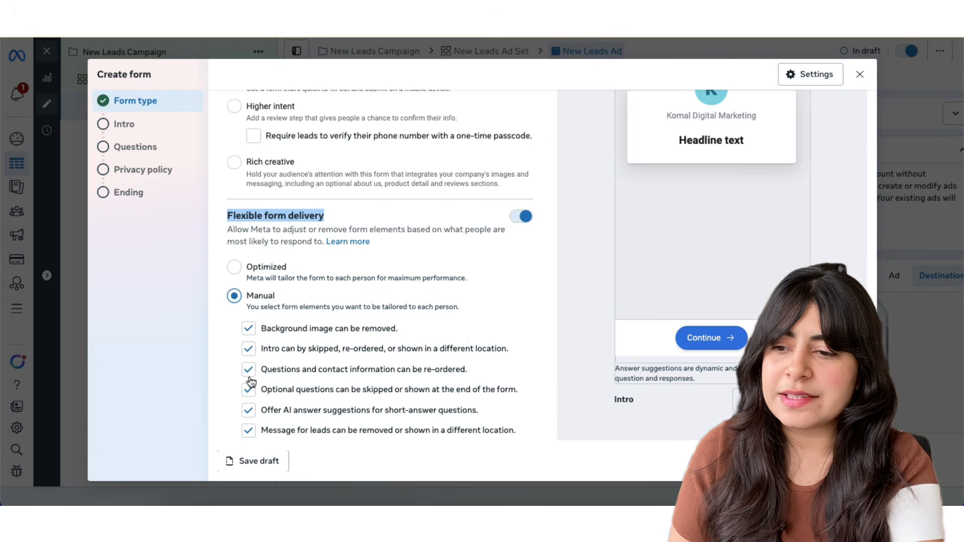
click(249, 328)
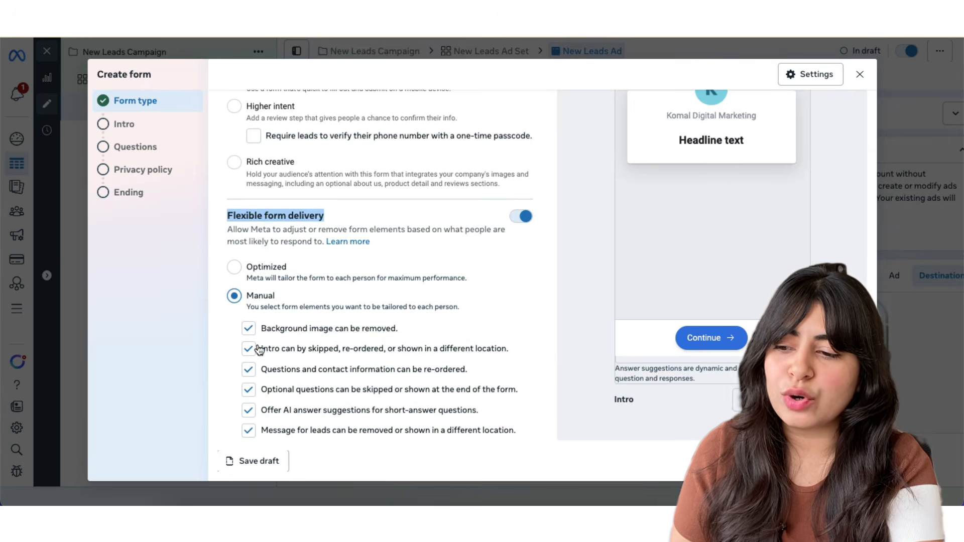
click(246, 334)
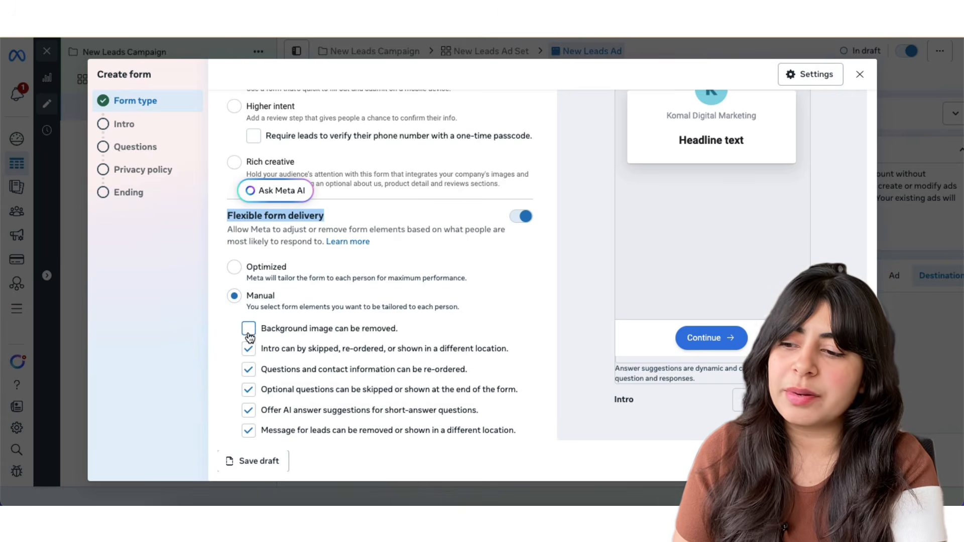
click(249, 350)
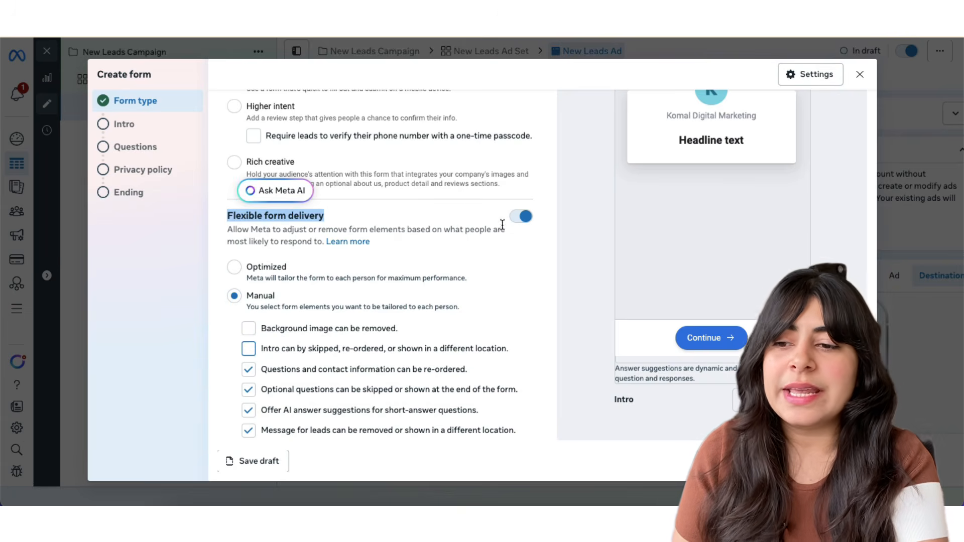
- Turn off flexible form delivery and continue to the form's intro
click(521, 217)
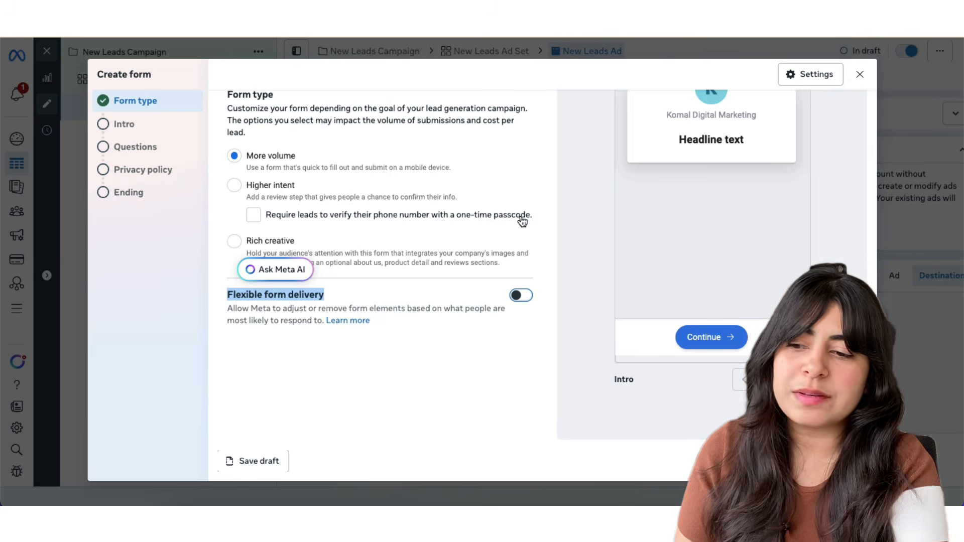
click(850, 461)
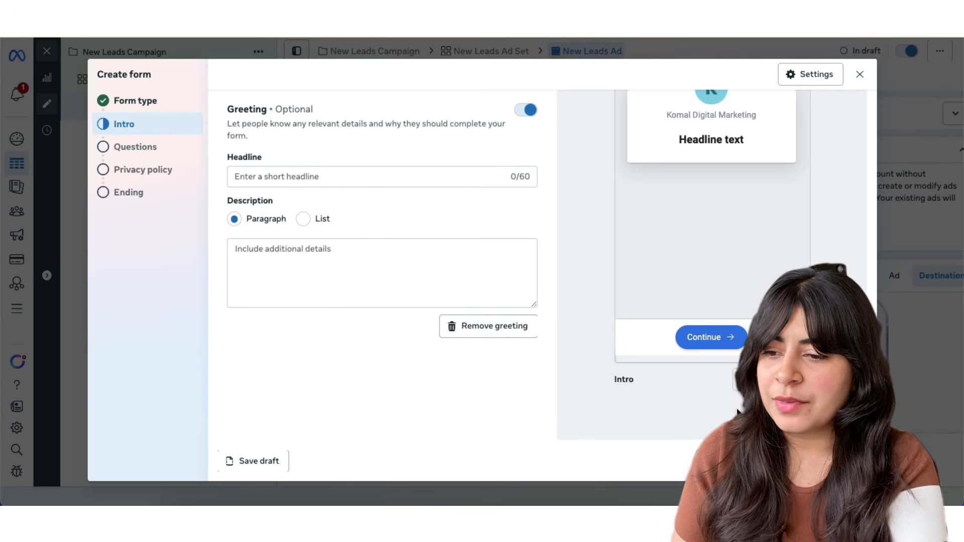
- Enter "Welcome to Komal Digital Marketing" as the greeting headline
click(413, 177)
scroll(697, 209, up, 3)
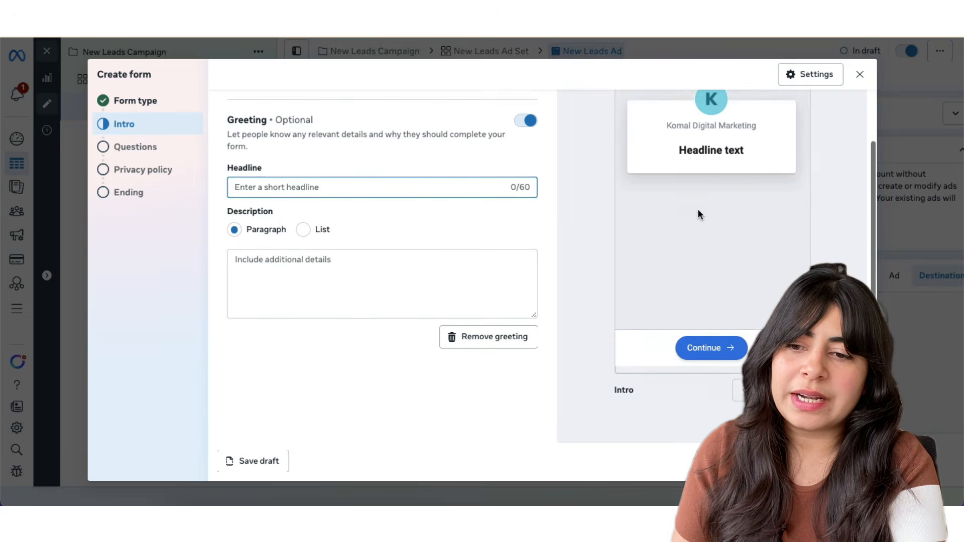
text(Welc)
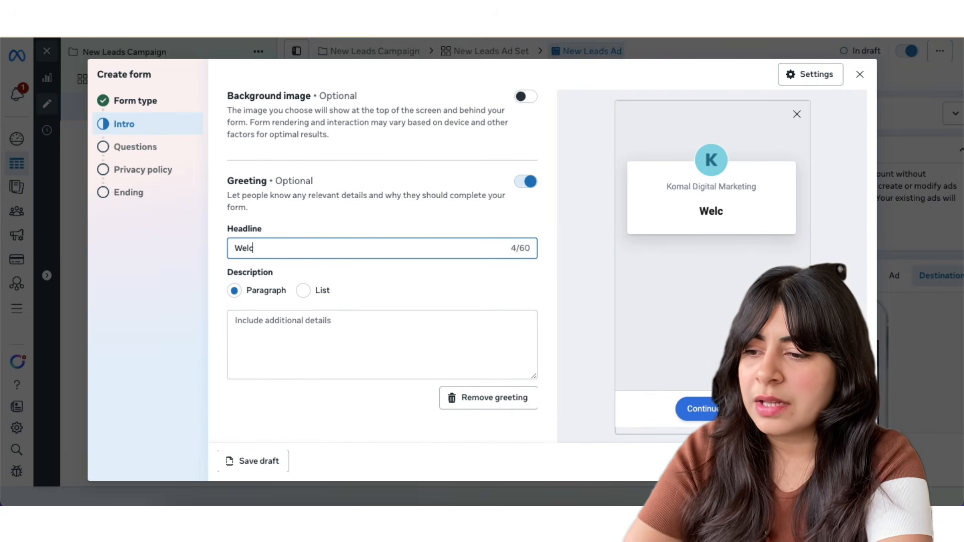
text(ome to Komal D)
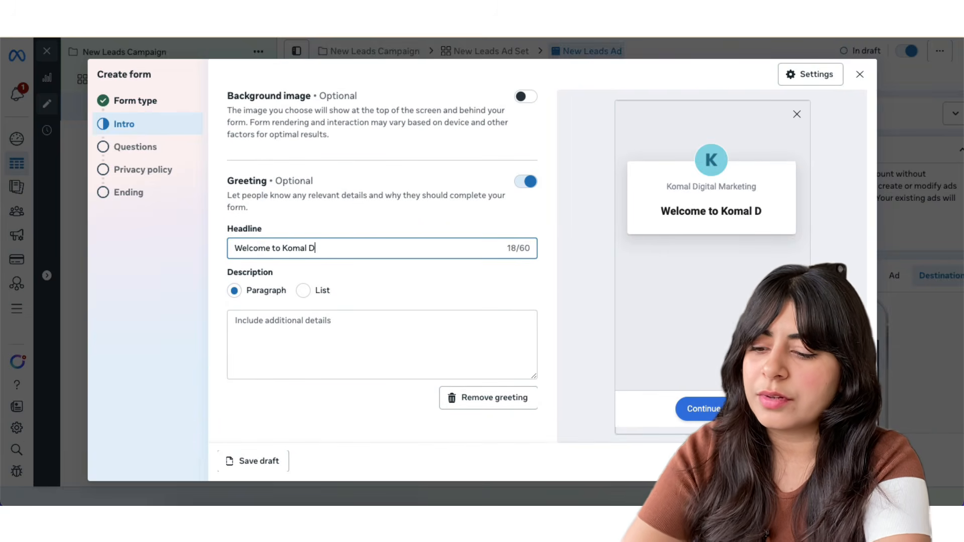
text(igital Marketing)
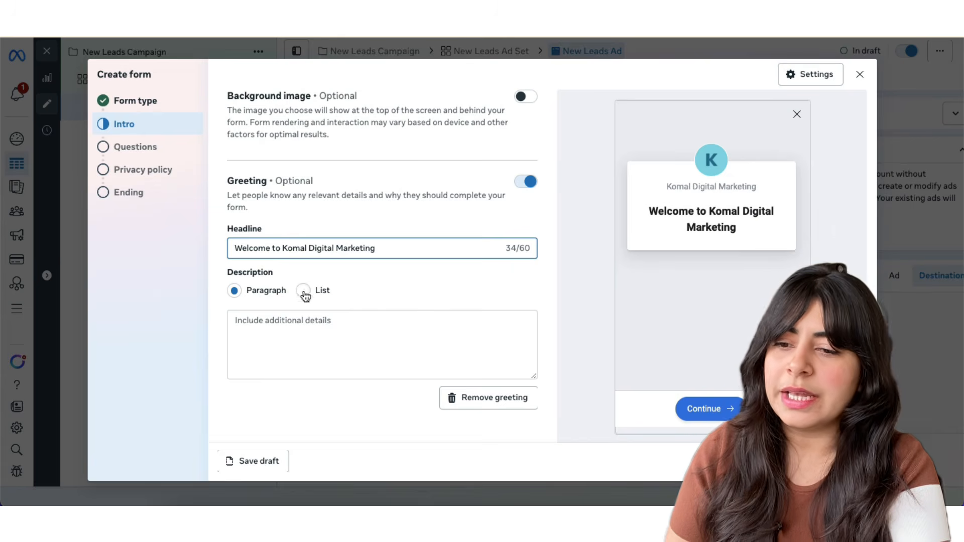
- Write the greeting's paragraph description as "I create videos for free related to Meta Ads."
click(268, 363)
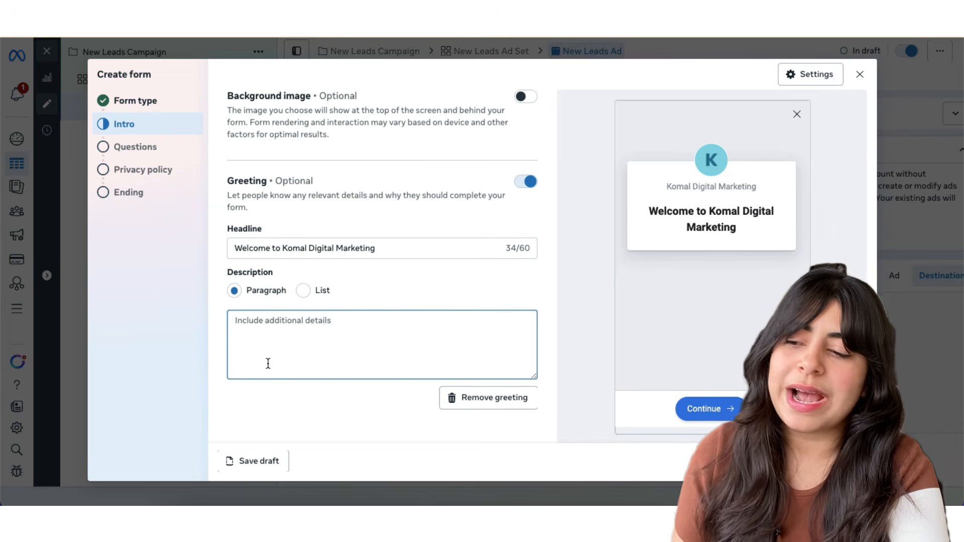
text(I)
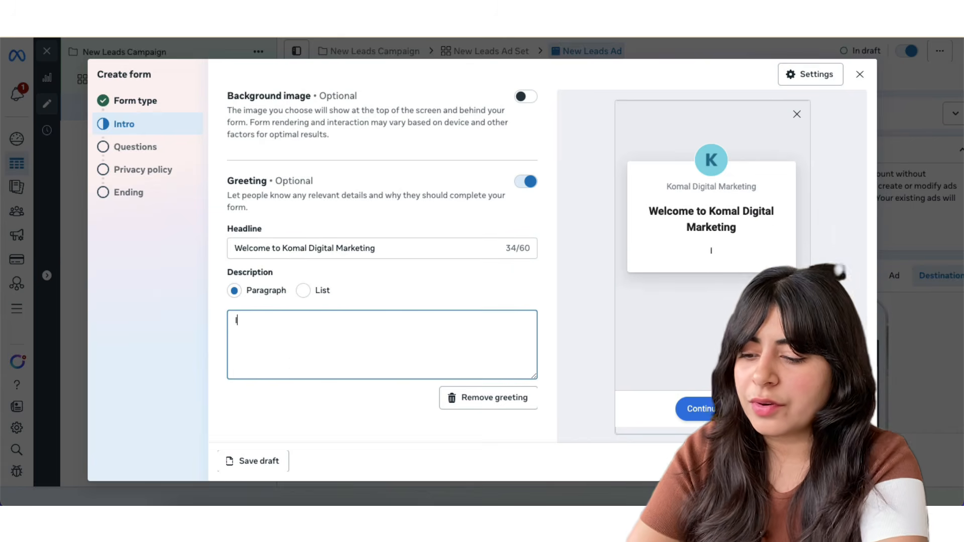
text( create v)
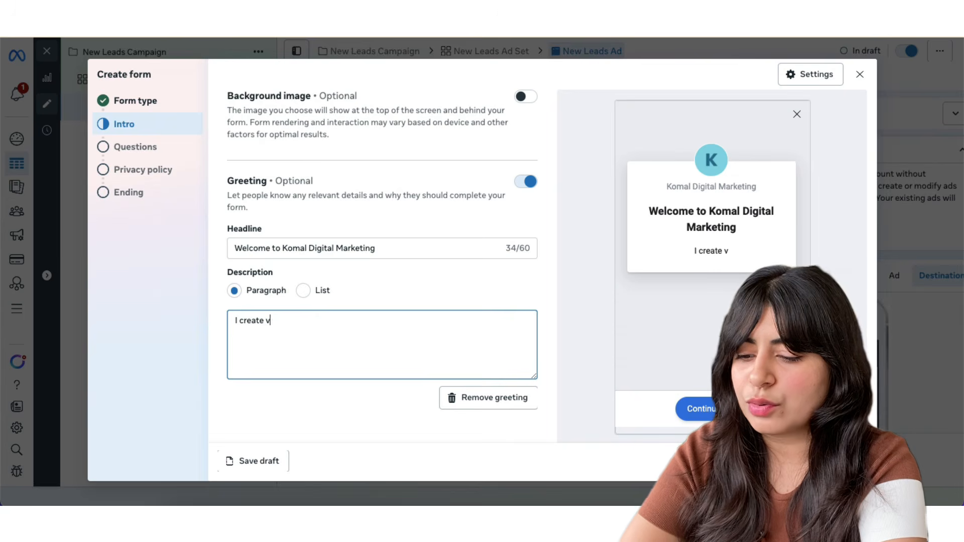
text(ideos for free)
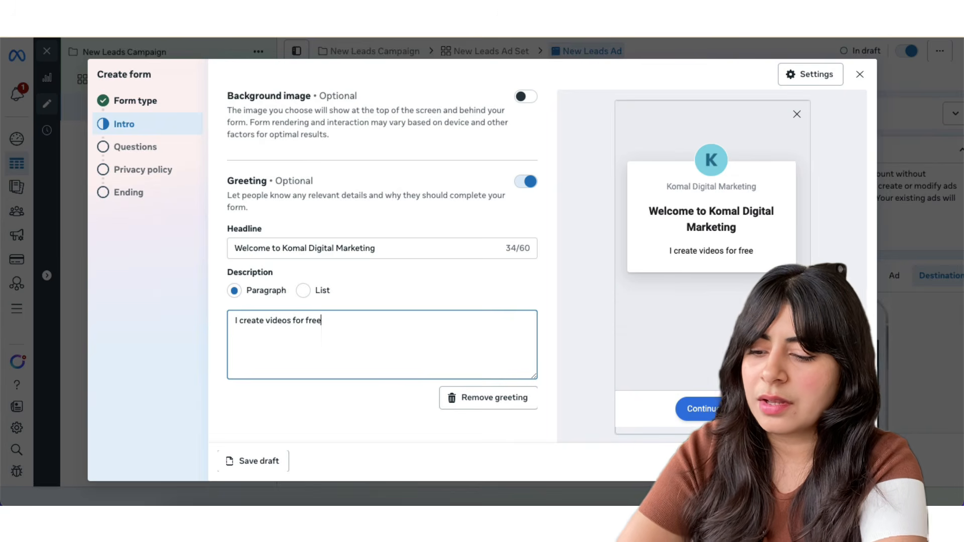
text( related to Meta Ads.)
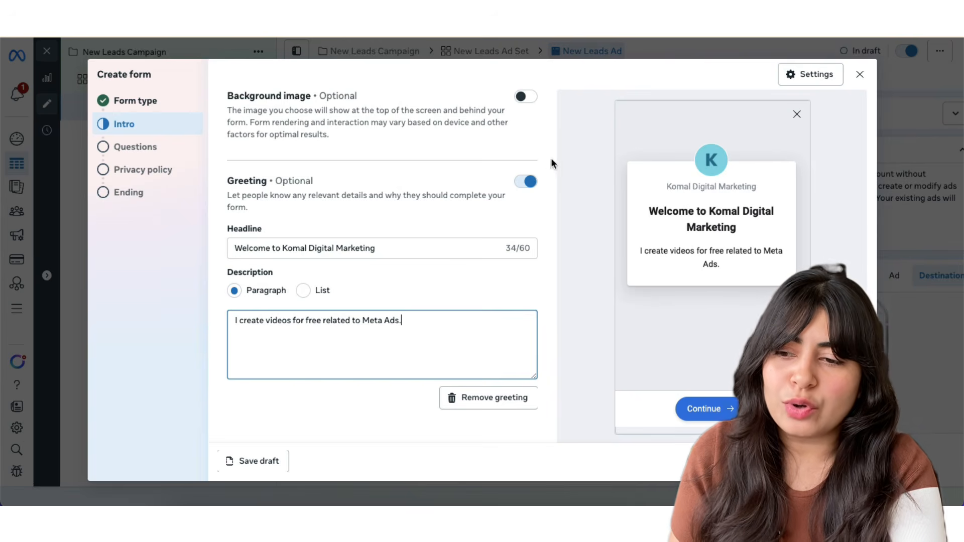
- Turn off the form's optional greeting, continue to the questions and review the contact information fields
click(525, 184)
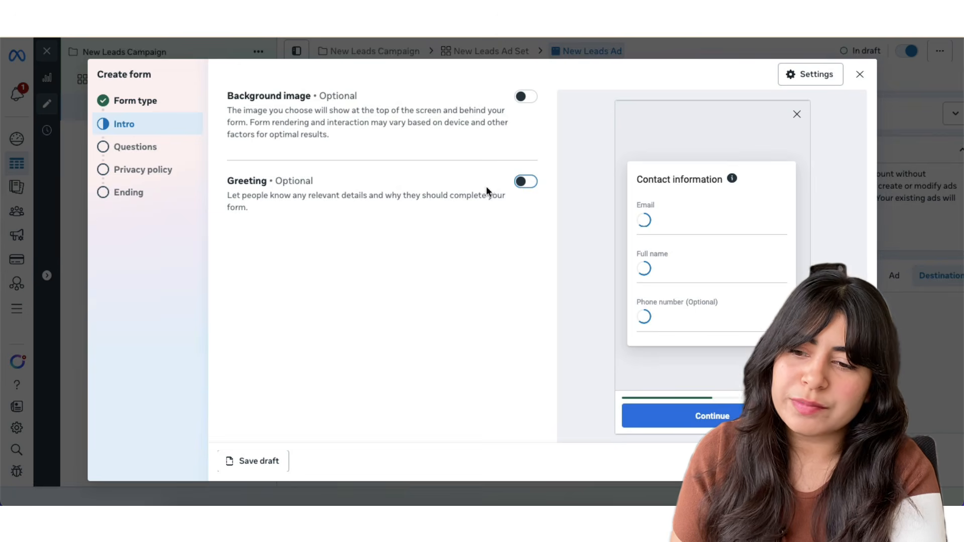
click(849, 461)
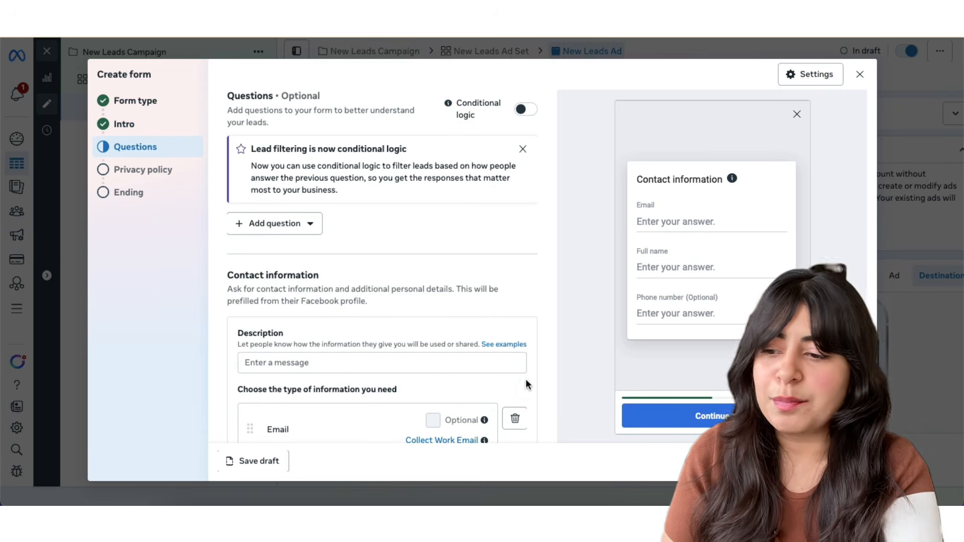
scroll(420, 351, down, 3)
scroll(422, 358, down, 2)
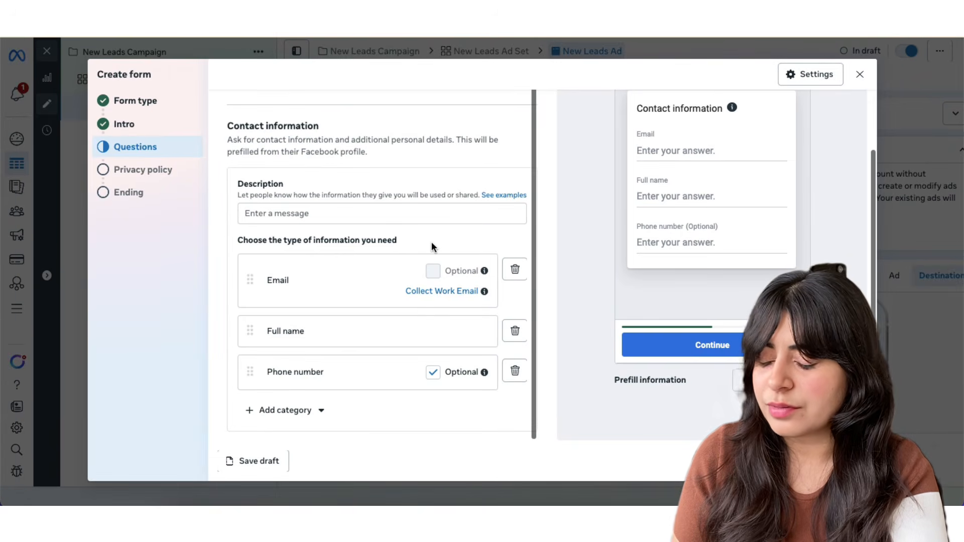
- Add a City contact field to the form's contact information and keep it required
click(249, 415)
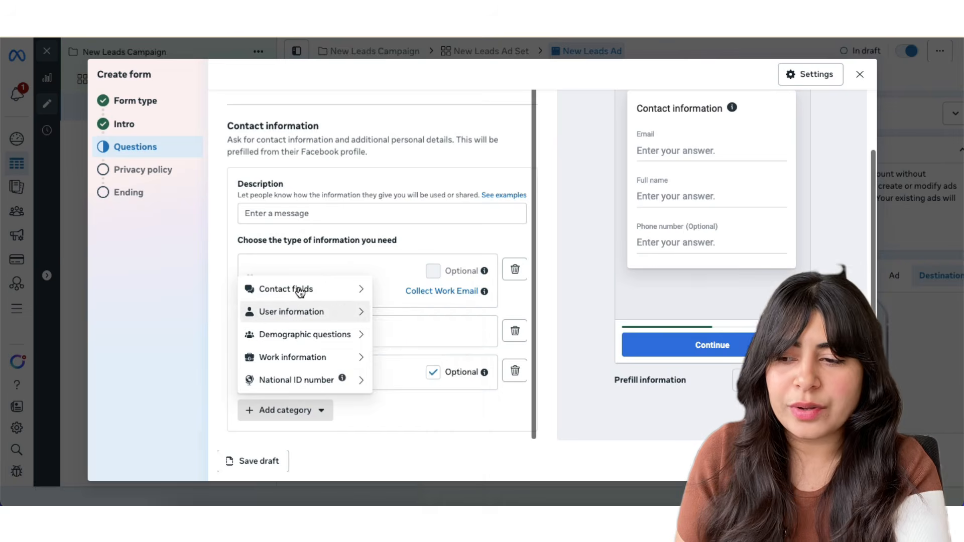
mouse_move(302, 291)
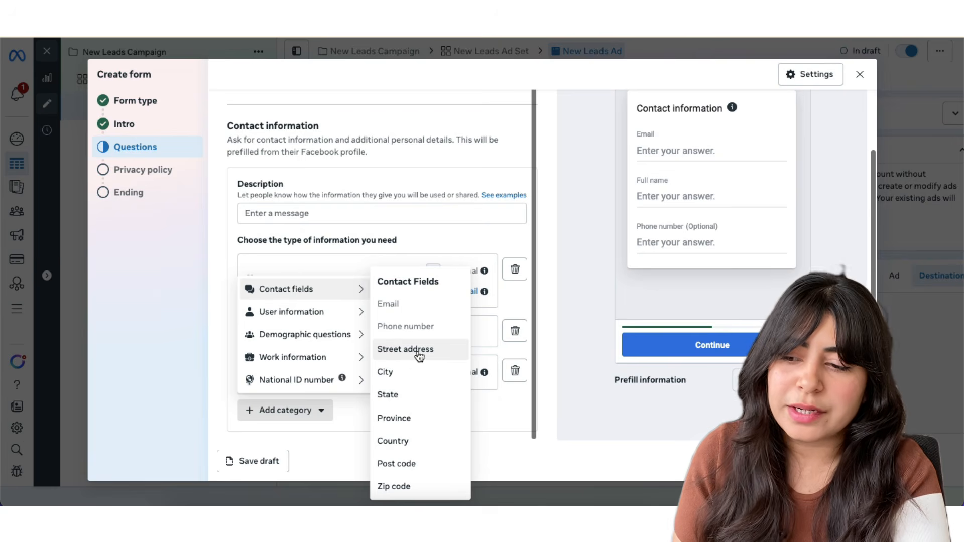
click(395, 380)
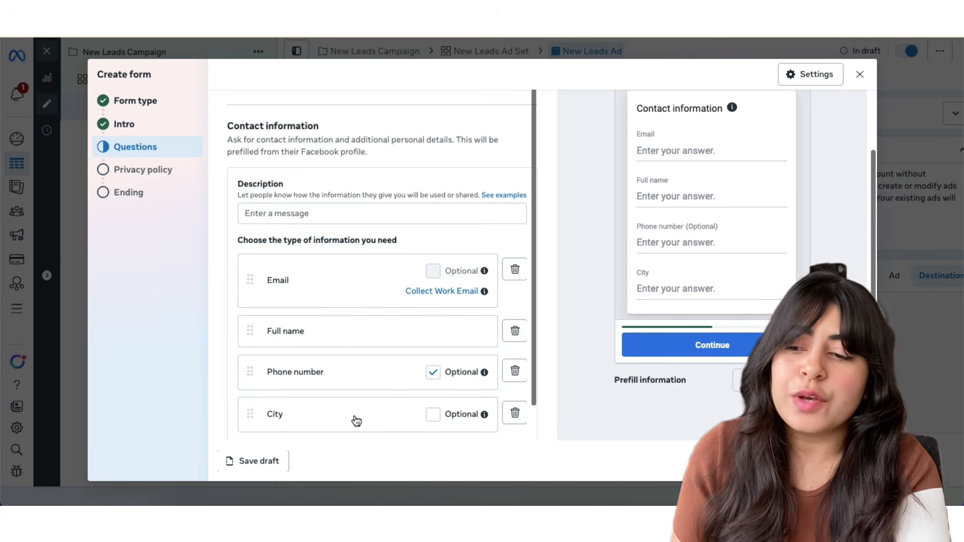
click(433, 415)
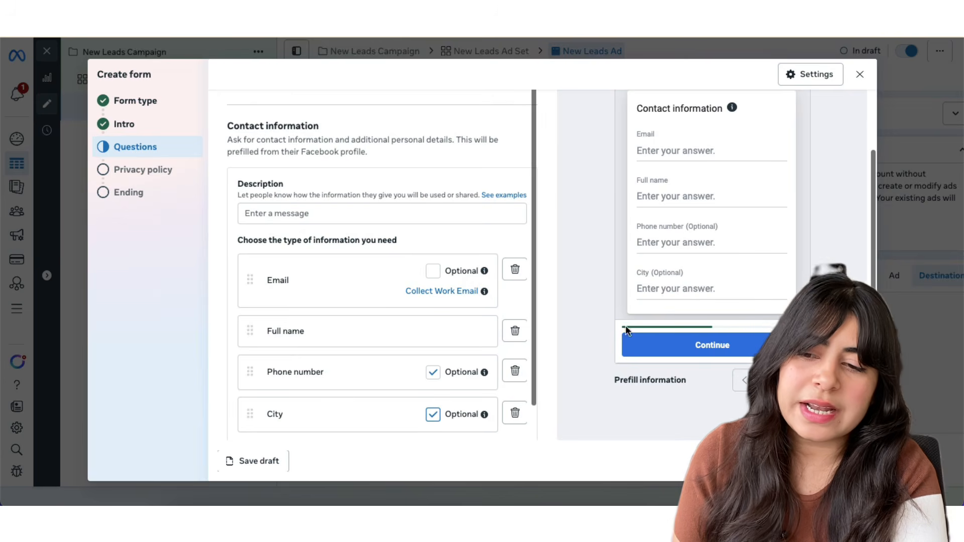
click(432, 415)
- Review the work information and demographic question categories available for the form and continue to the privacy policy
scroll(325, 428, down, 1)
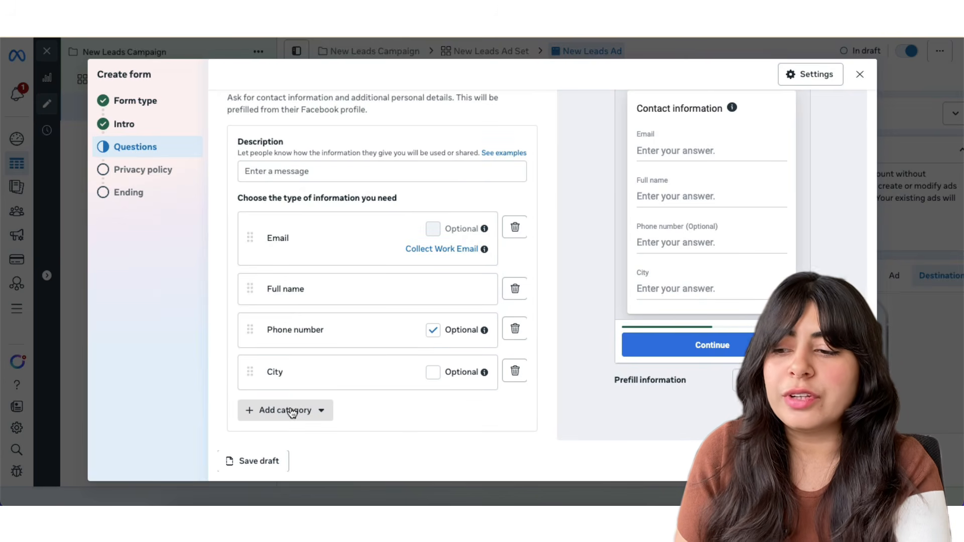
click(292, 412)
mouse_move(291, 361)
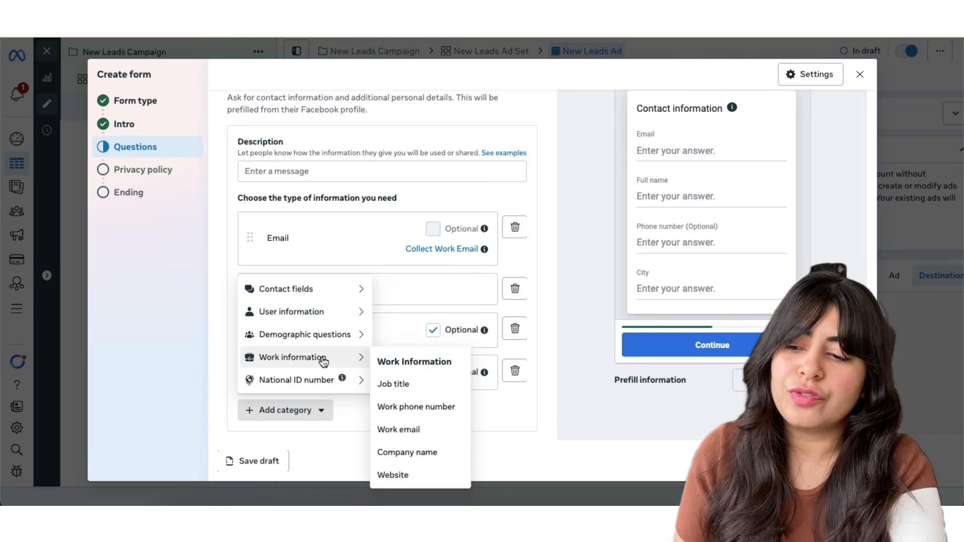
mouse_move(301, 334)
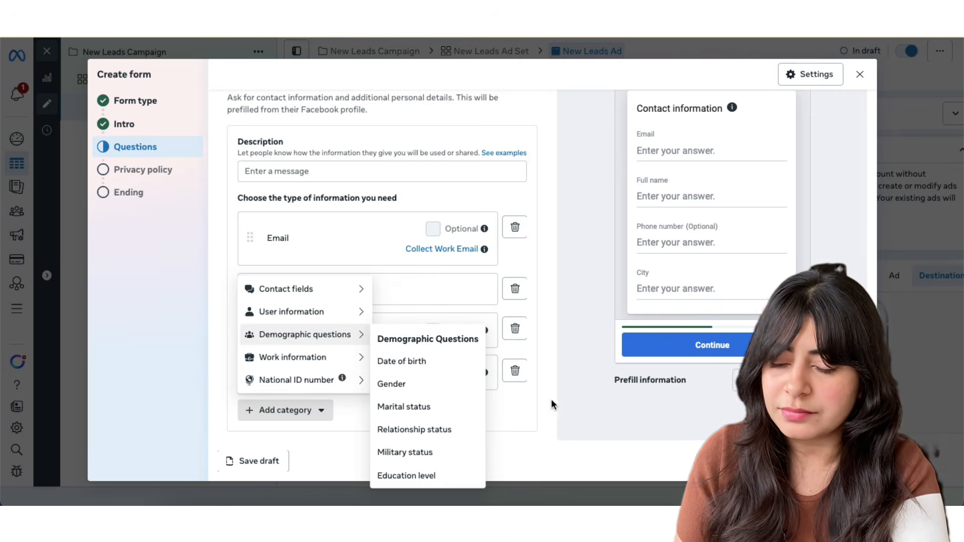
click(577, 418)
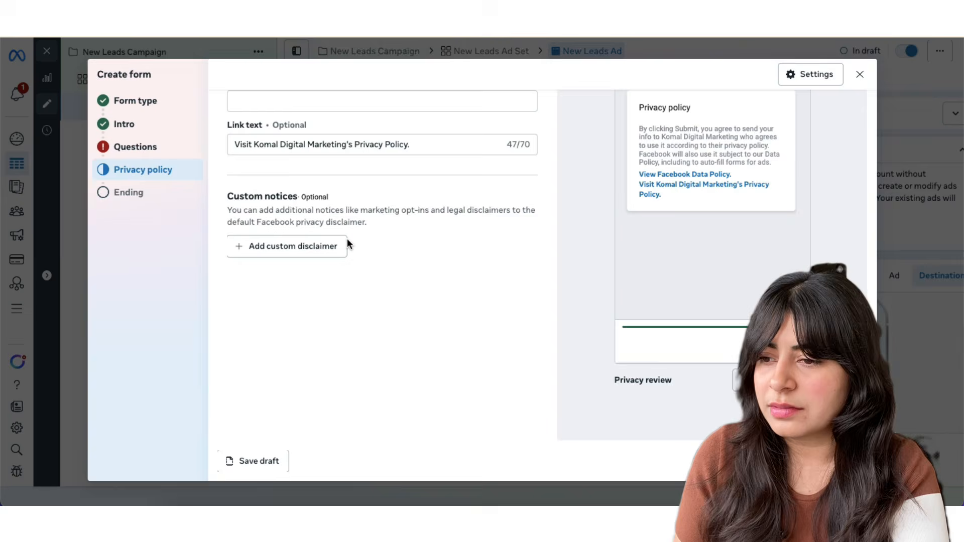
- Turn off the form's optional privacy policy link and continue to the ending
scroll(348, 244, up, 2)
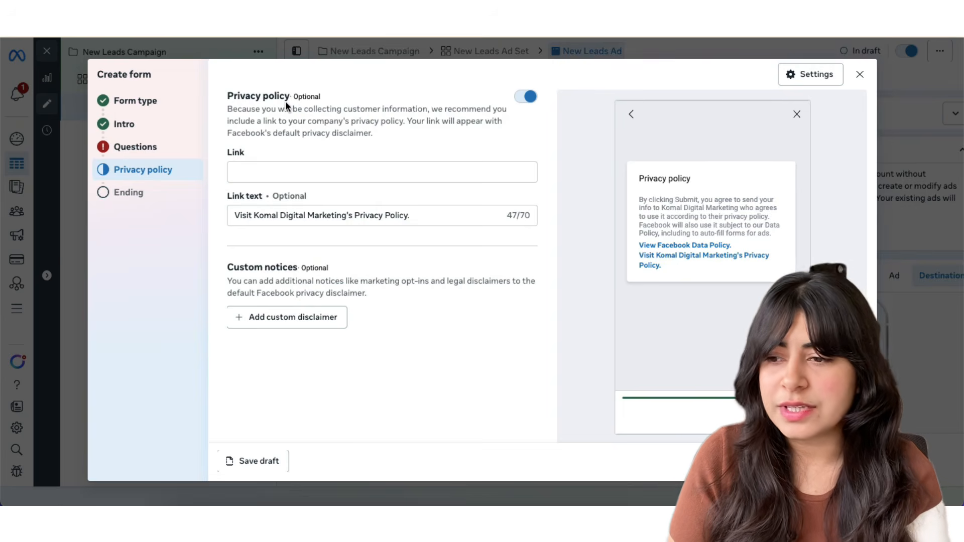
click(526, 97)
scroll(516, 251, down, 1)
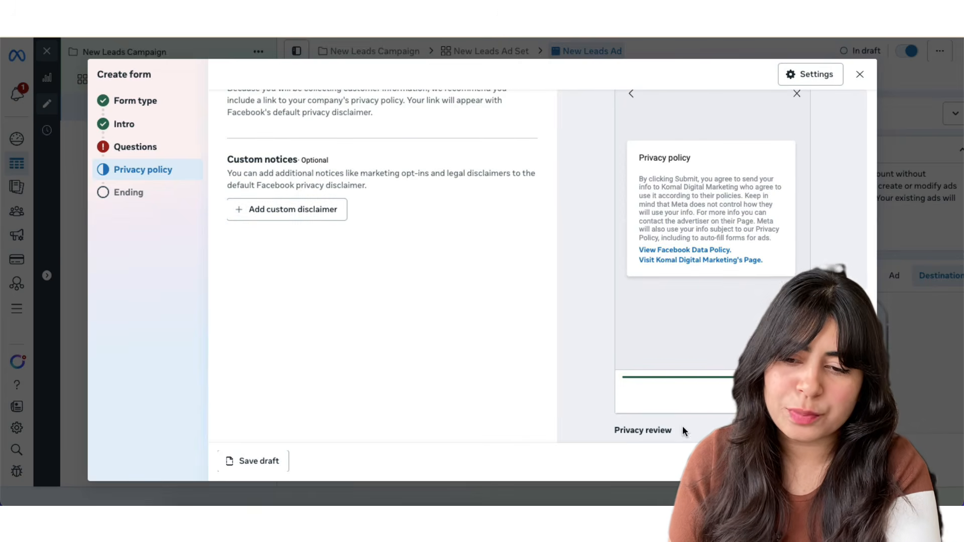
click(848, 461)
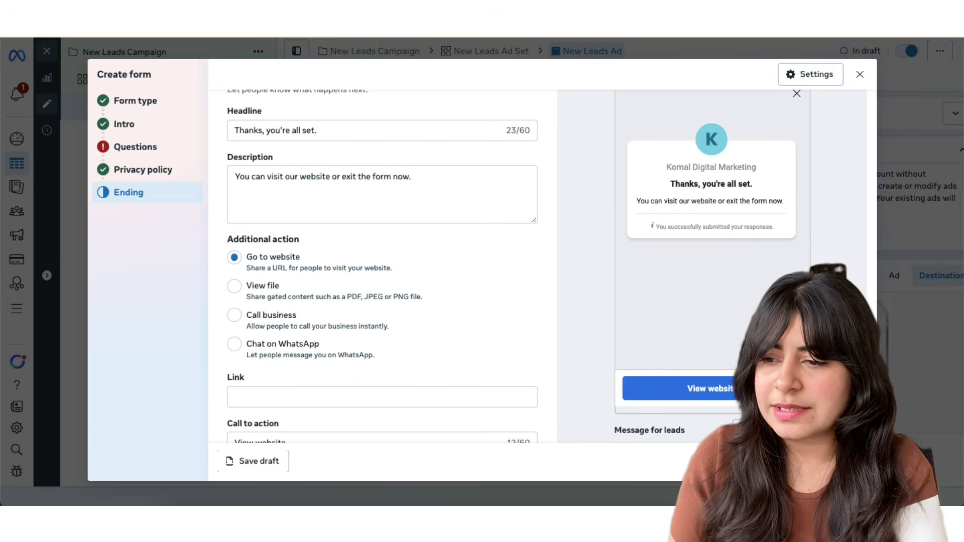
- Try the Chat on WhatsApp and View file additional actions for the form's ending
scroll(504, 310, up, 1)
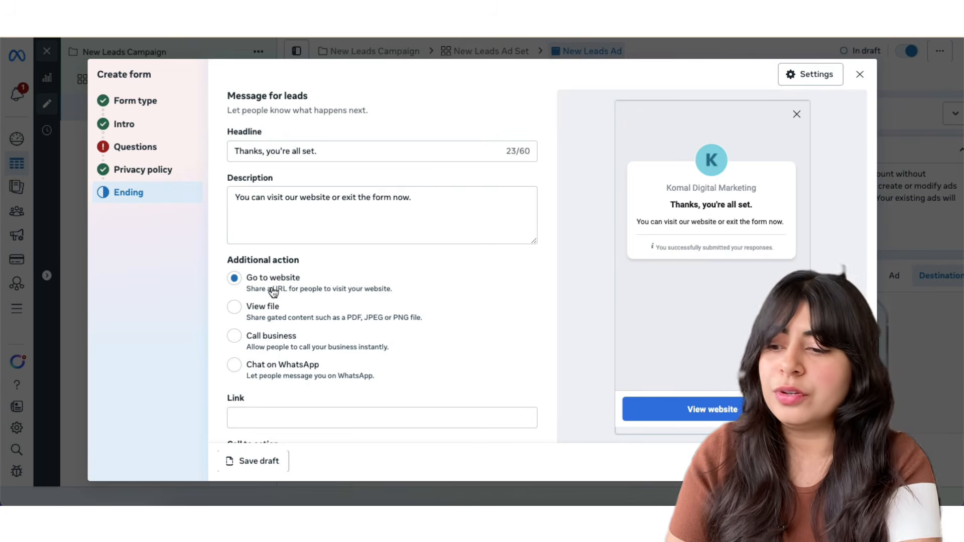
click(234, 365)
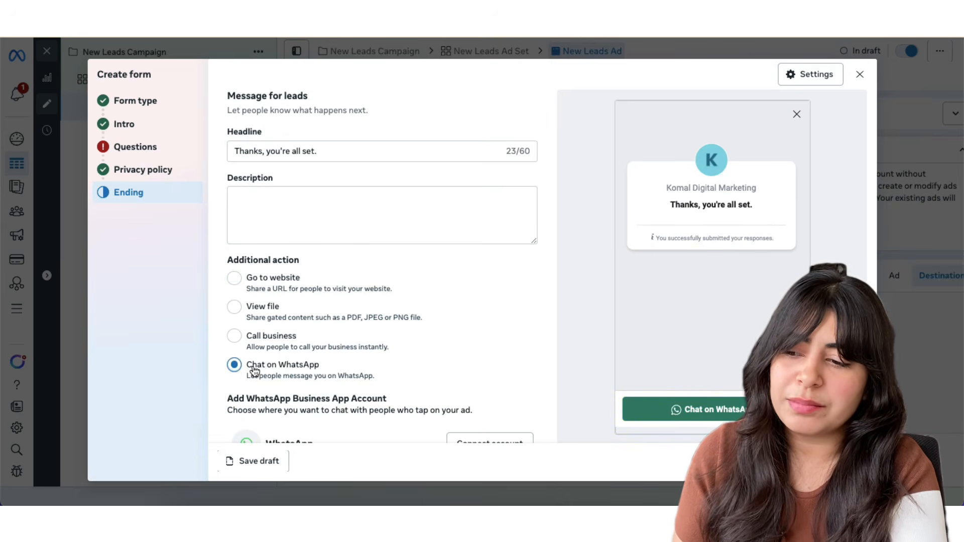
scroll(251, 374, down, 2)
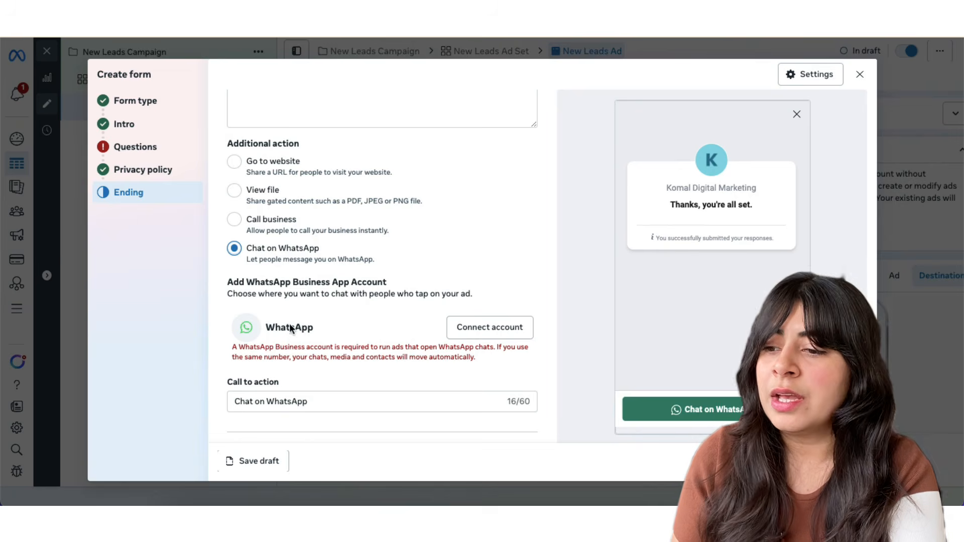
click(235, 192)
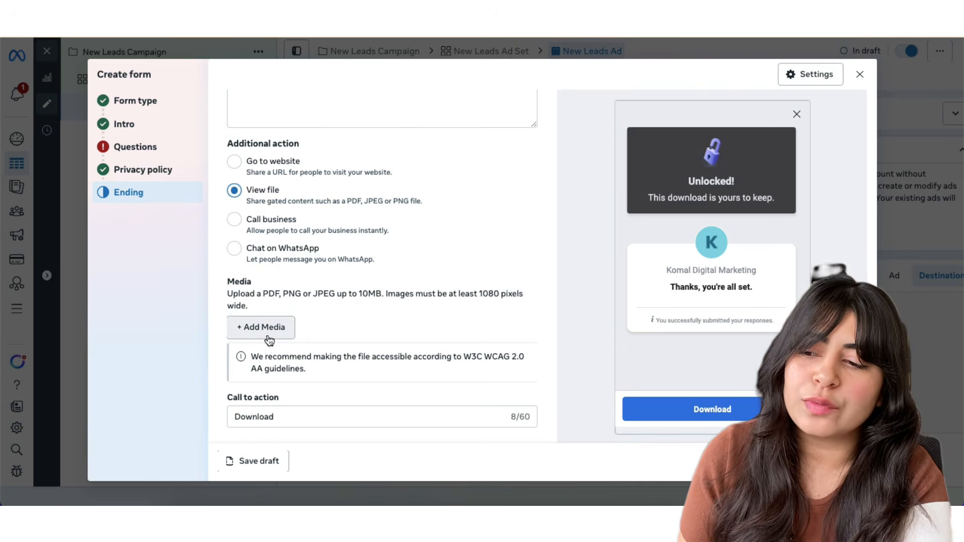
- Set the ending's additional action to Call business, choose the India +91 country code and enter the business phone number
click(231, 223)
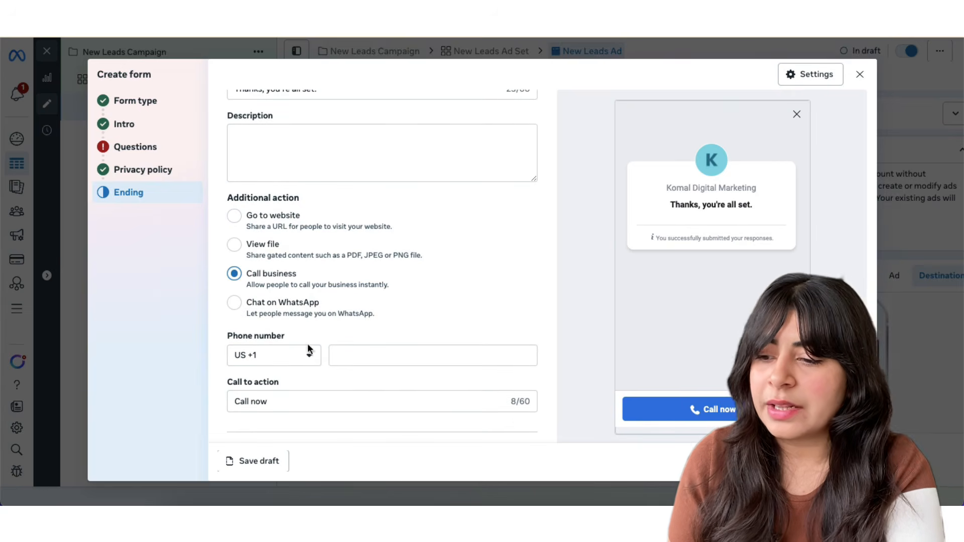
click(250, 355)
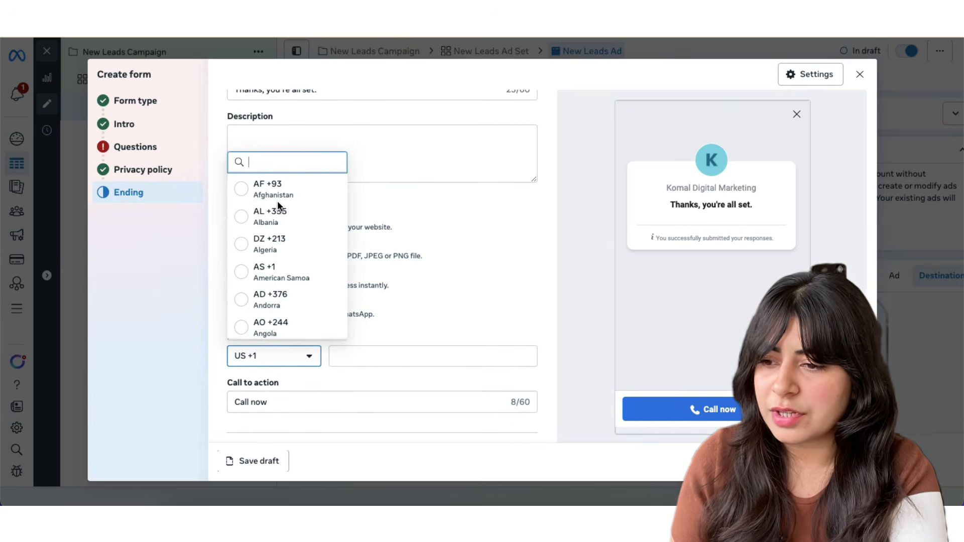
text(india)
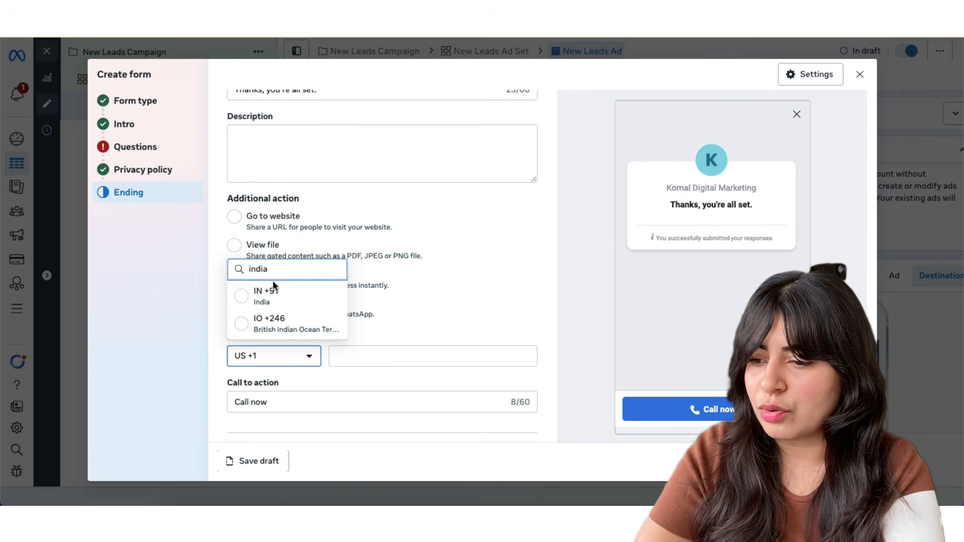
click(261, 297)
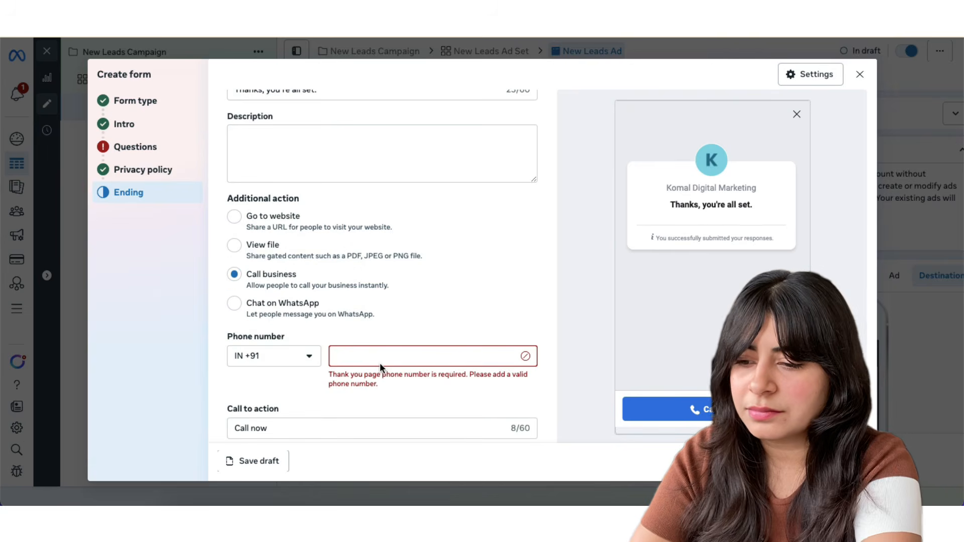
click(367, 356)
text(9999999999)
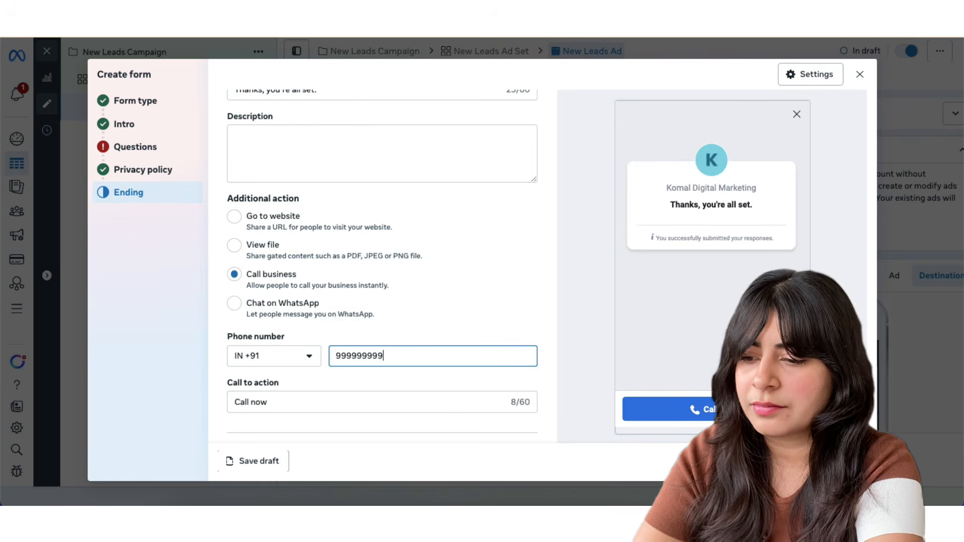
click(221, 384)
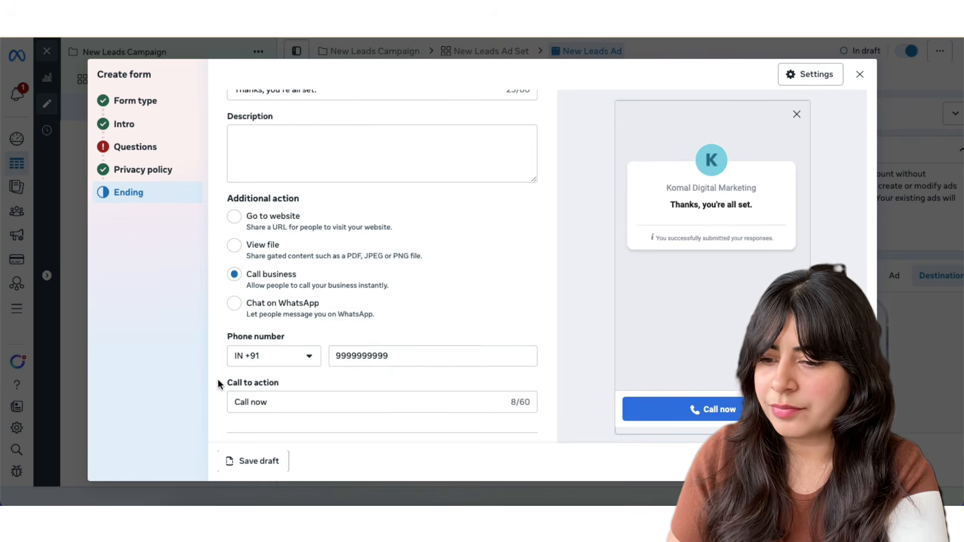
- Try the option to start conversations with leads on Messenger and turn it off again
scroll(221, 385, down, 3)
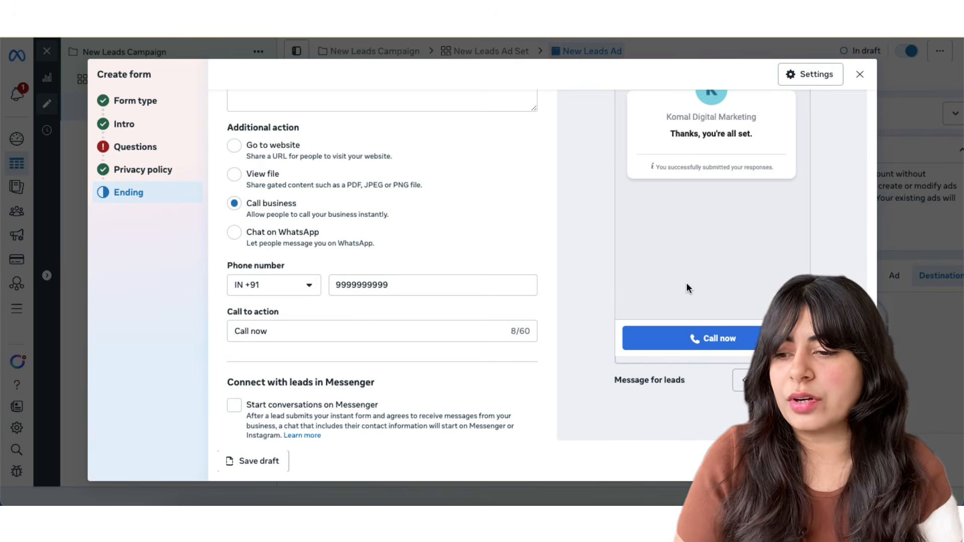
click(234, 410)
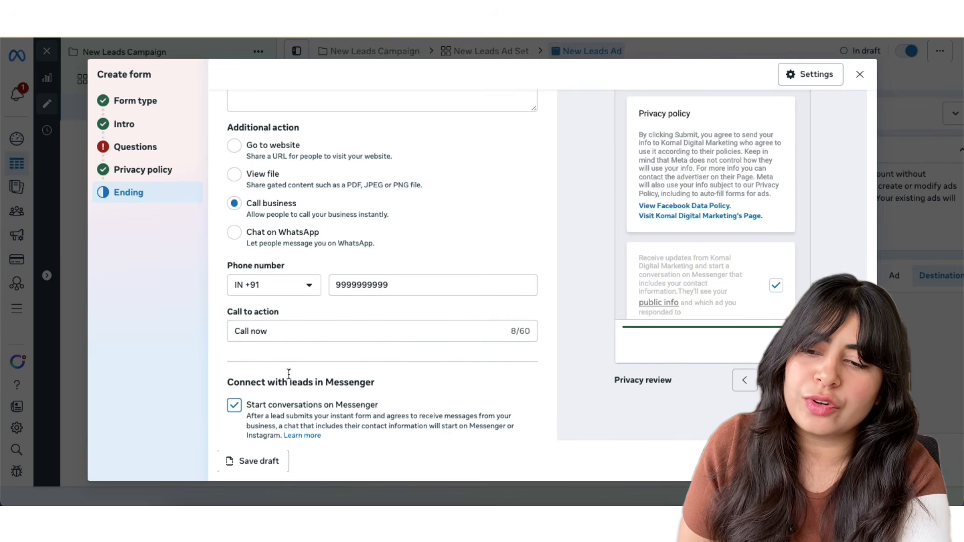
click(235, 407)
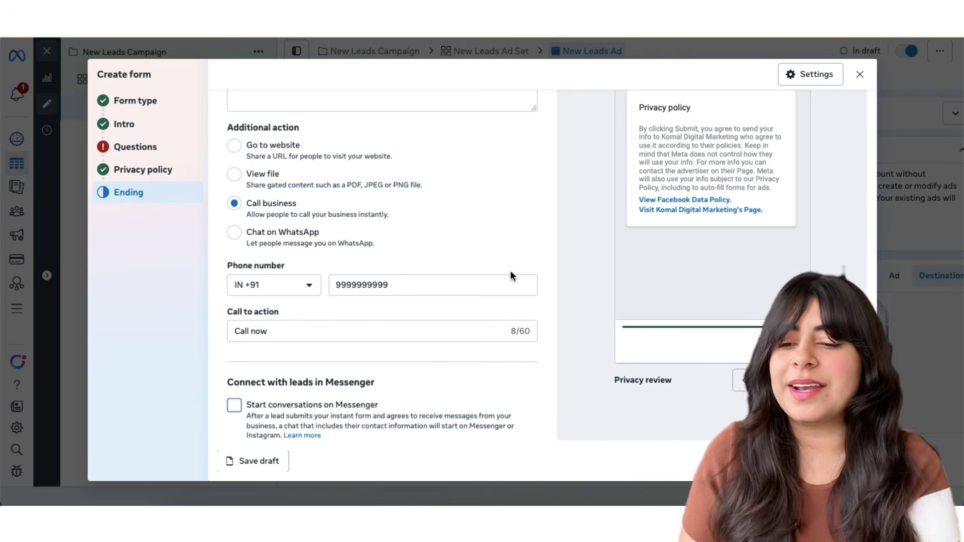
click(800, 380)
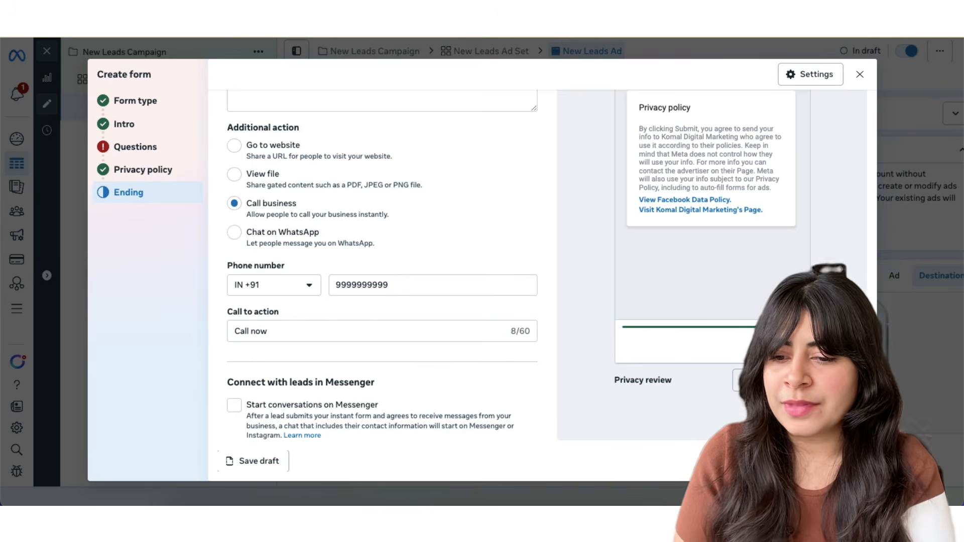
- Write the ending's description as "Somebody from our team will reach out to you today!"
click(838, 461)
scroll(451, 290, up, 2)
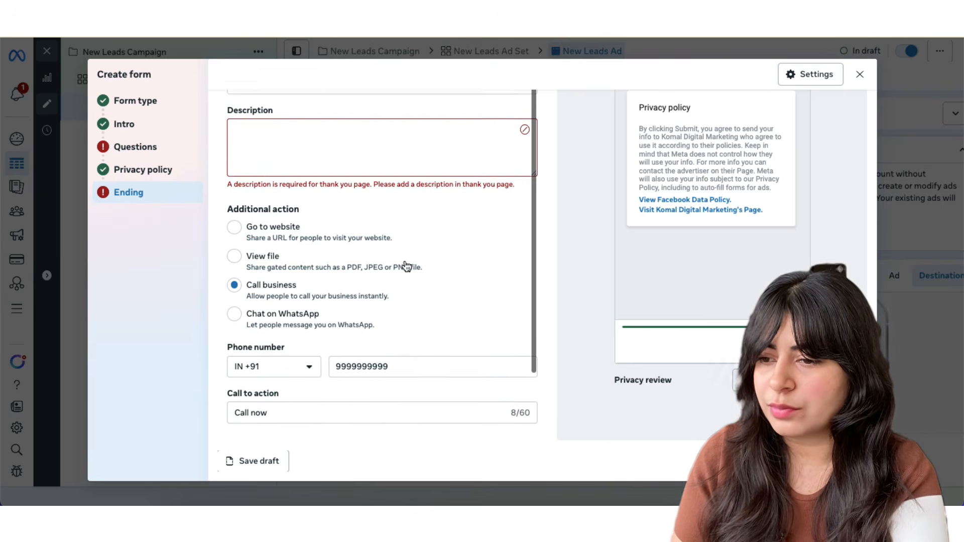
click(305, 136)
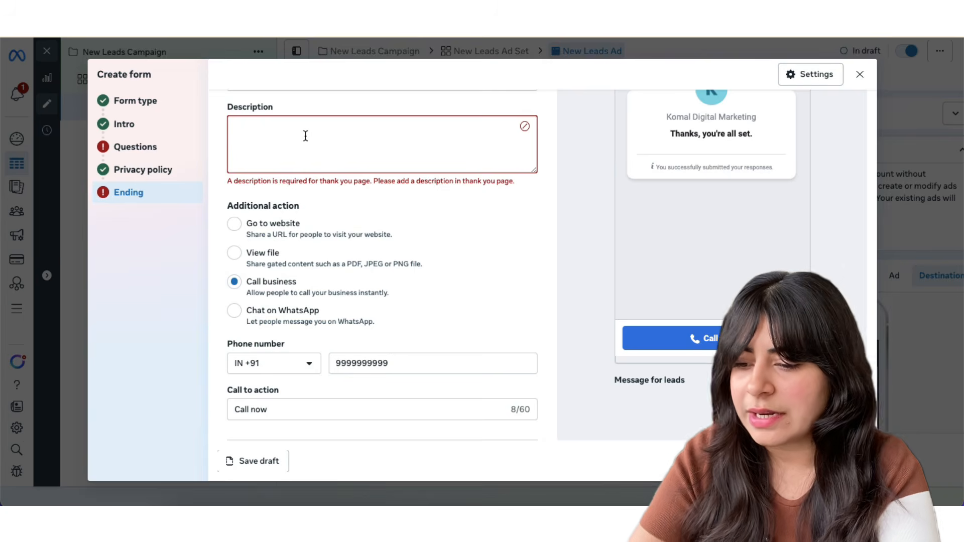
text(Som)
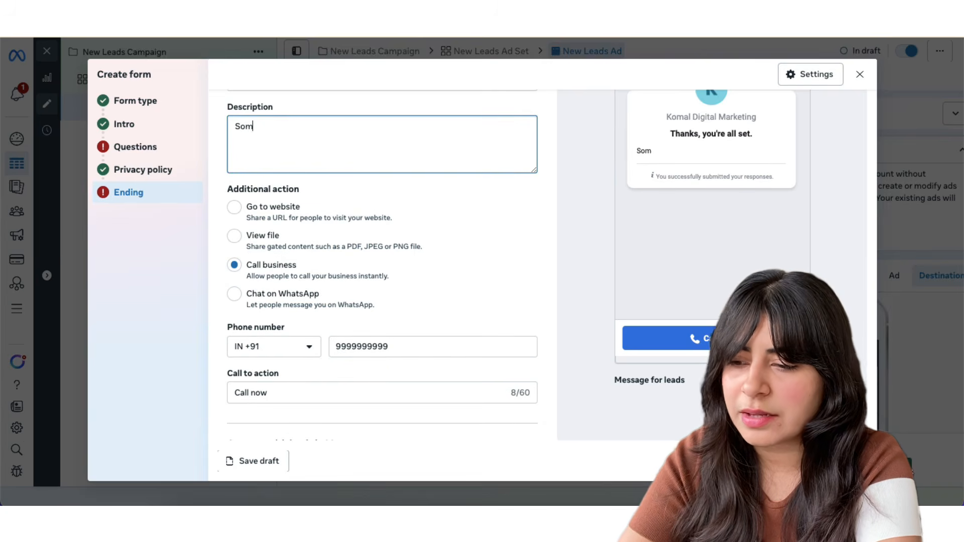
text(ebody from o)
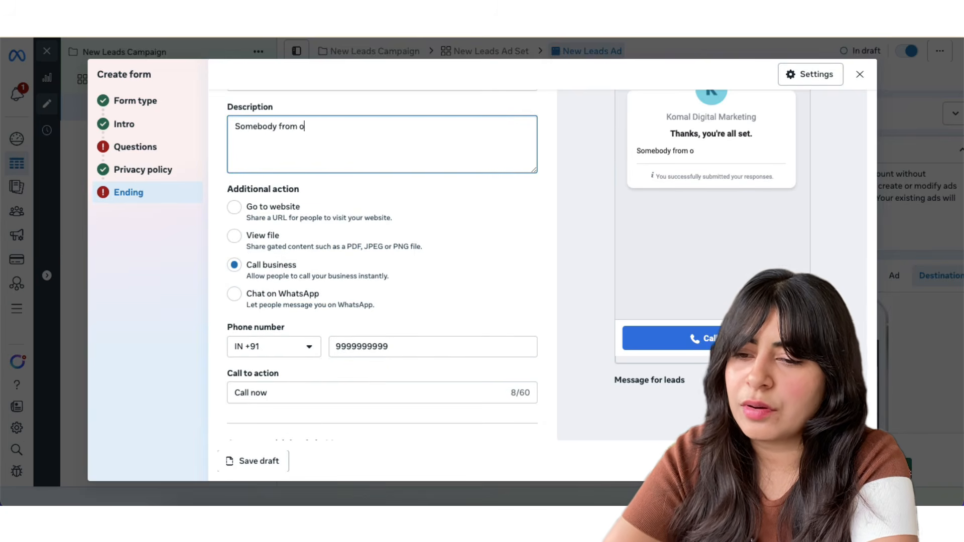
text(ur team )
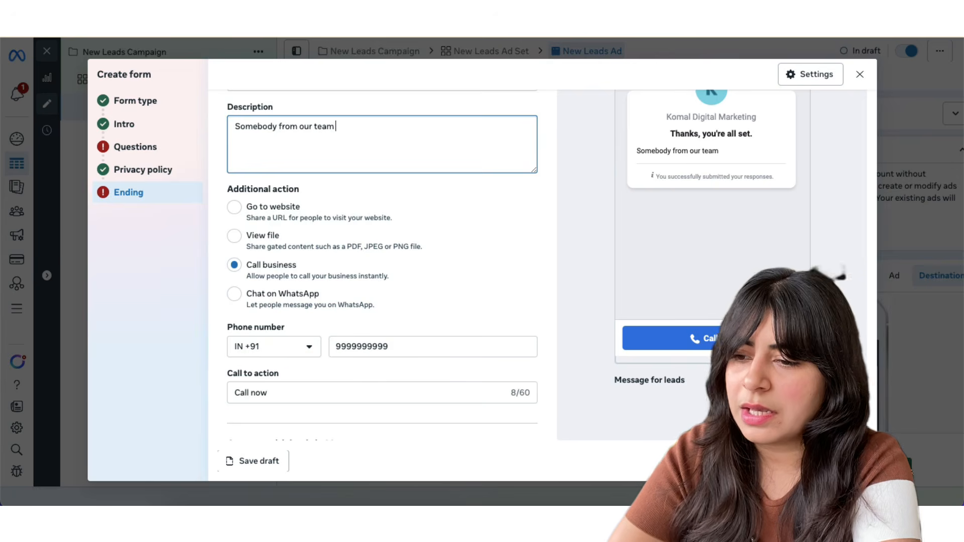
text(will reach ou)
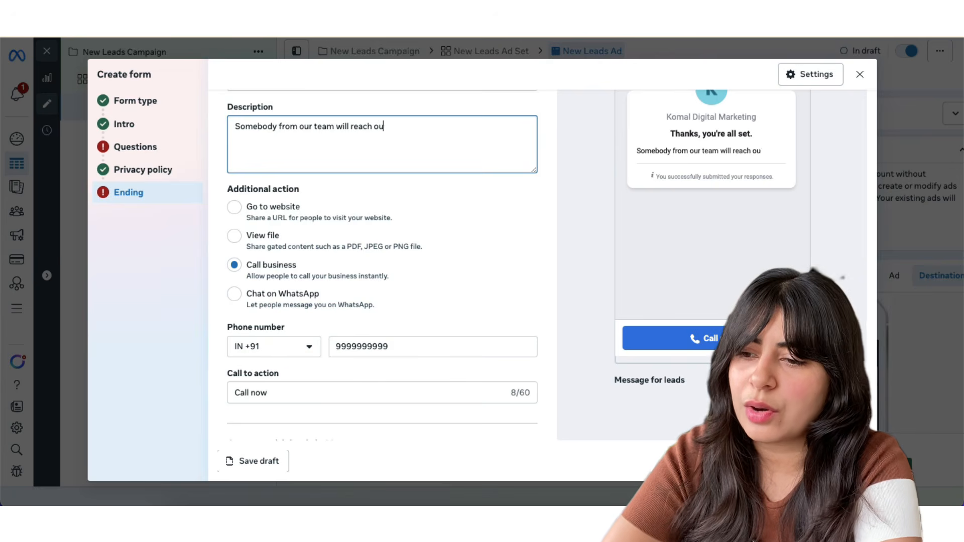
text(t to you today!)
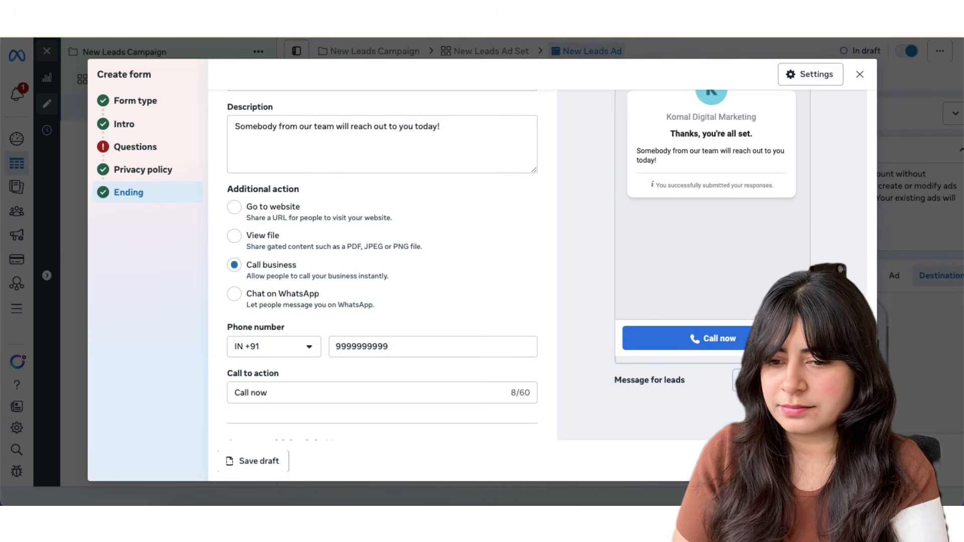
- Set the contact information description to "Please fill in the form below." and finish creating the form from its ending
click(135, 151)
click(365, 293)
text(Please fill in the form below.)
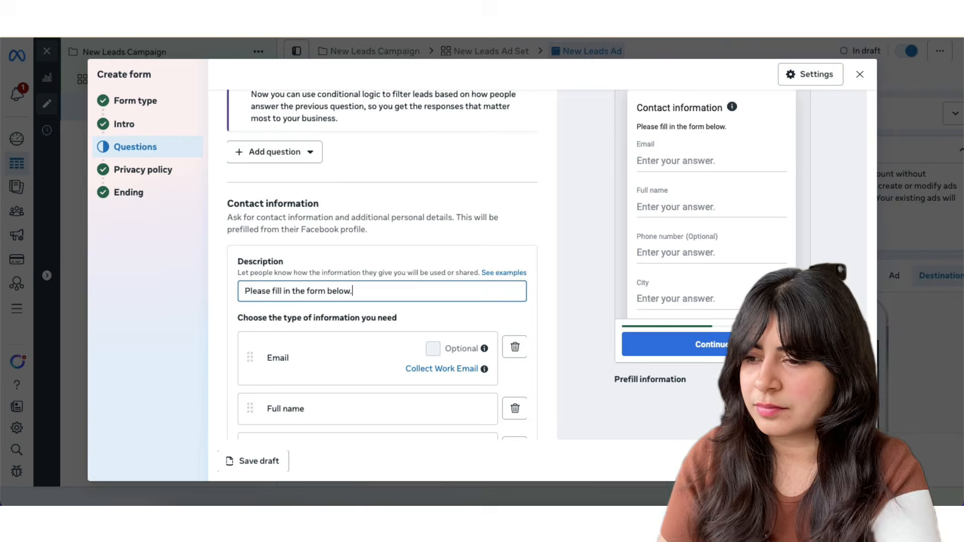
click(126, 193)
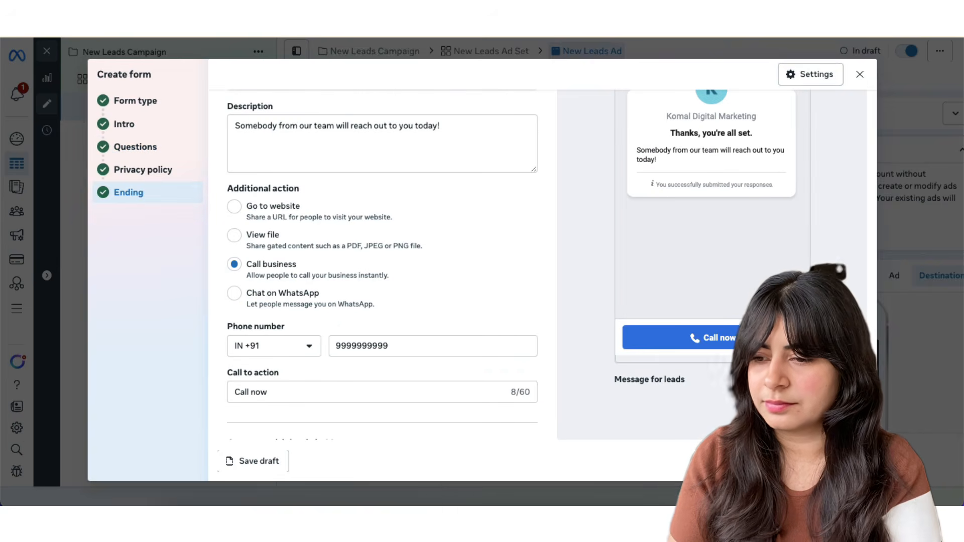
scroll(519, 261, down, 3)
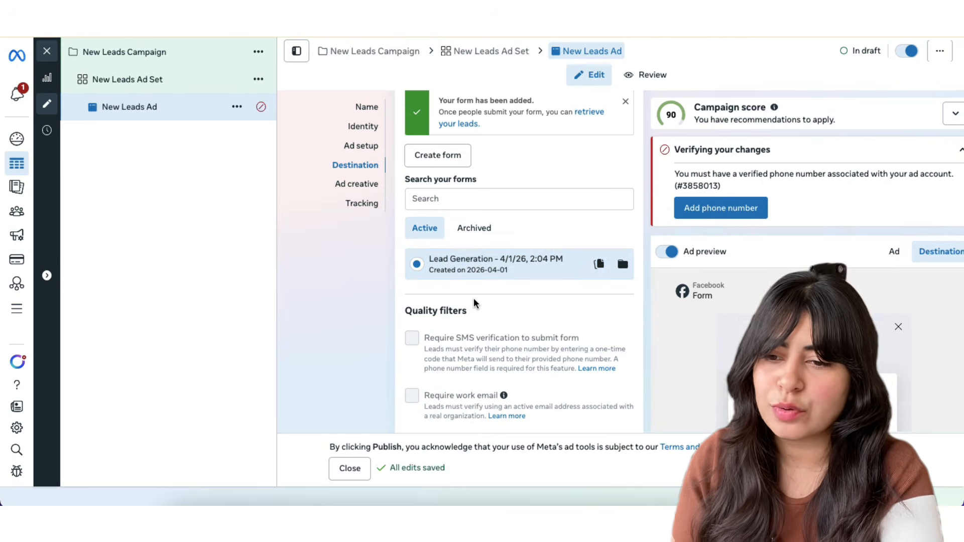
- Set up the ad creative as an image ad using the account's Hershey's image of chocolate with a blackberry
scroll(395, 344, down, 5)
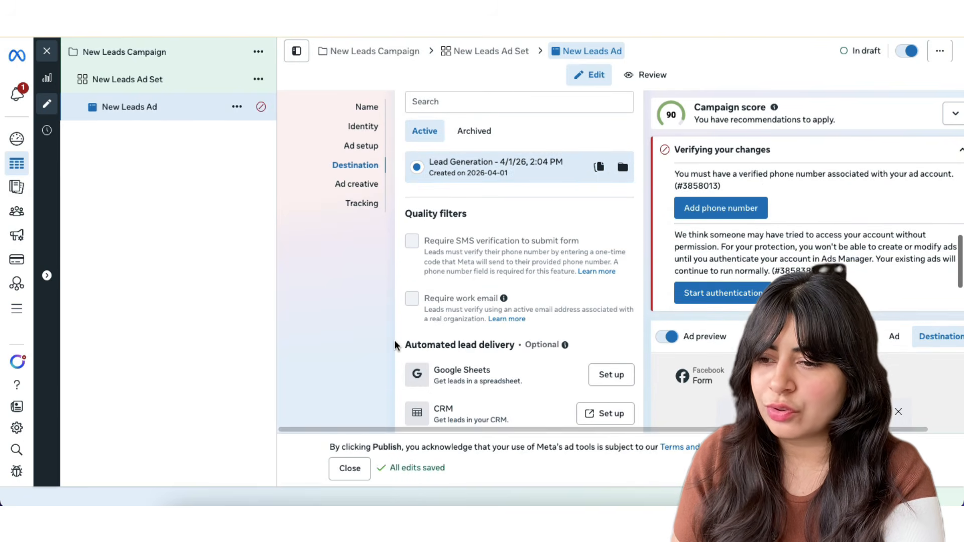
scroll(395, 345, down, 4)
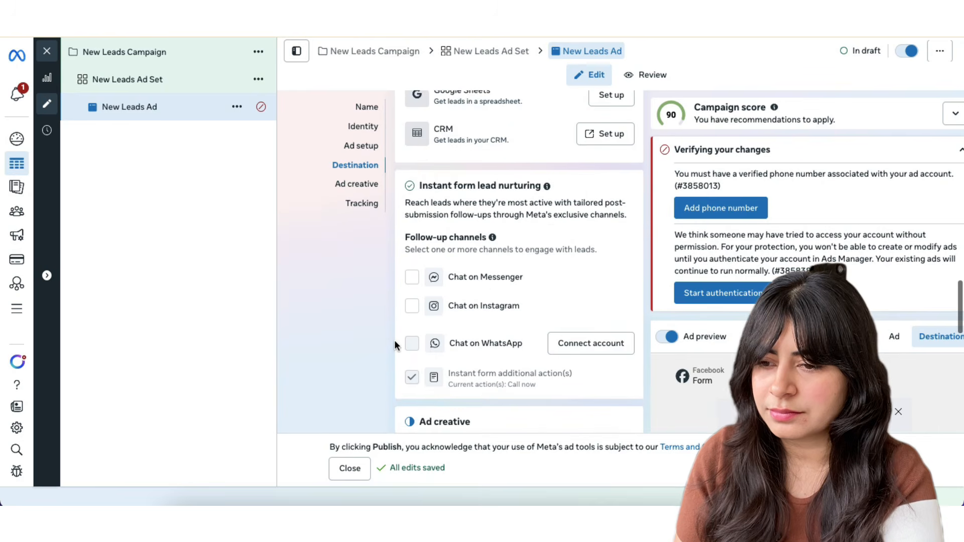
scroll(395, 344, down, 5)
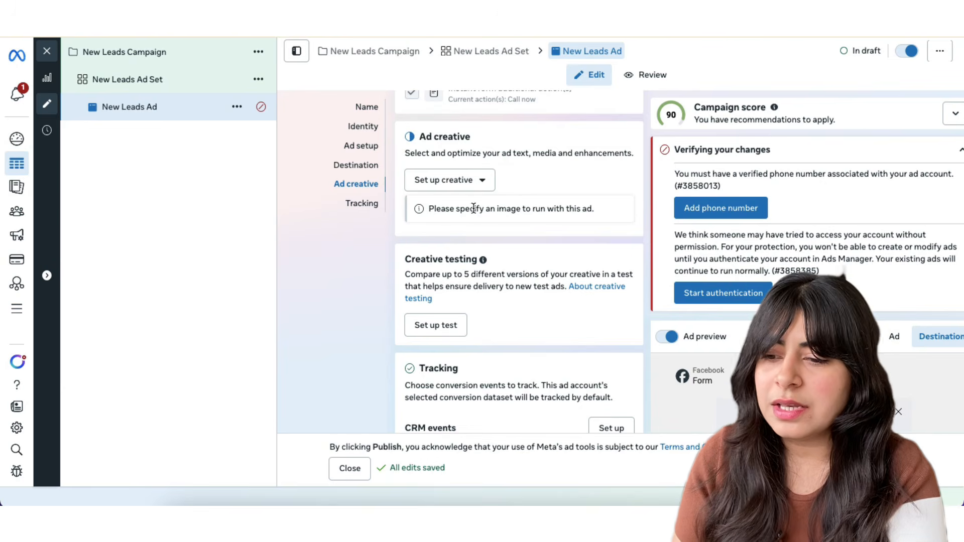
click(456, 187)
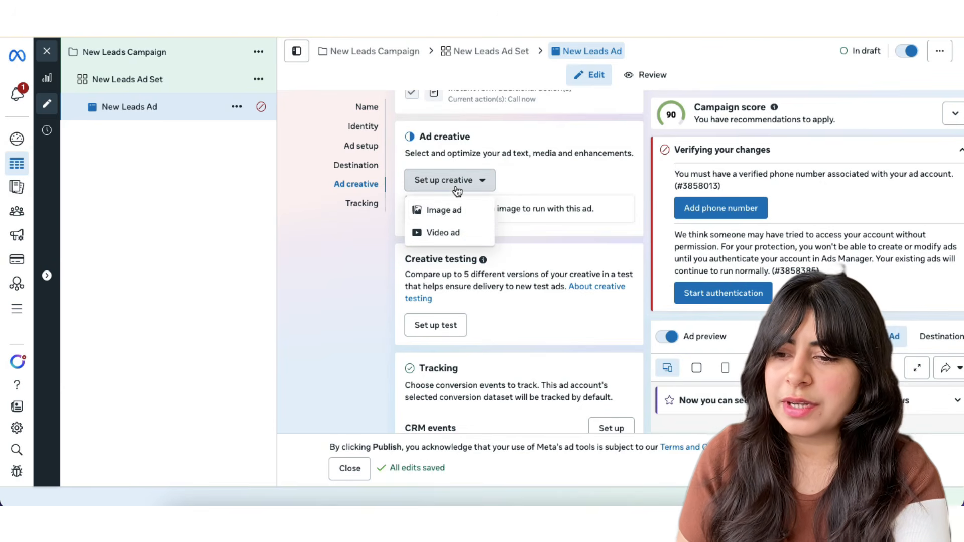
click(436, 215)
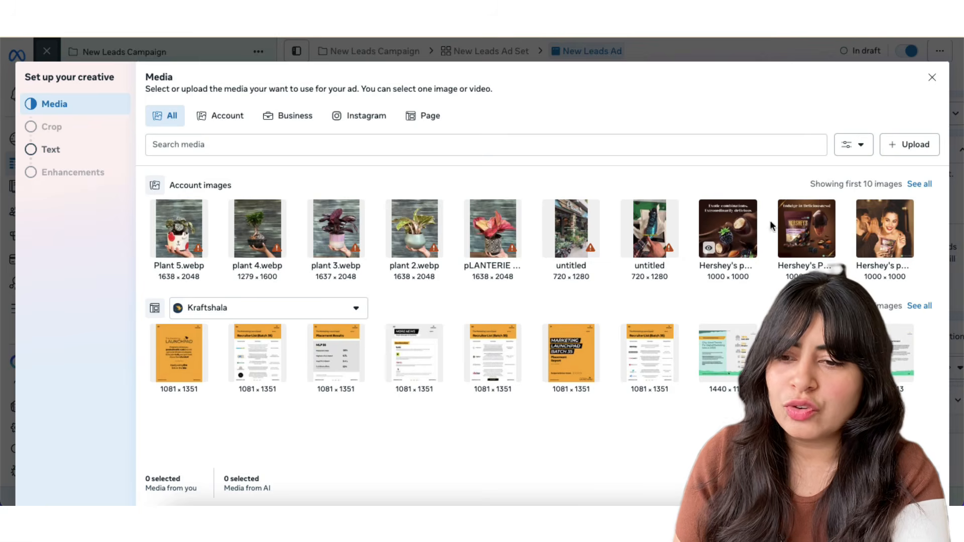
click(734, 226)
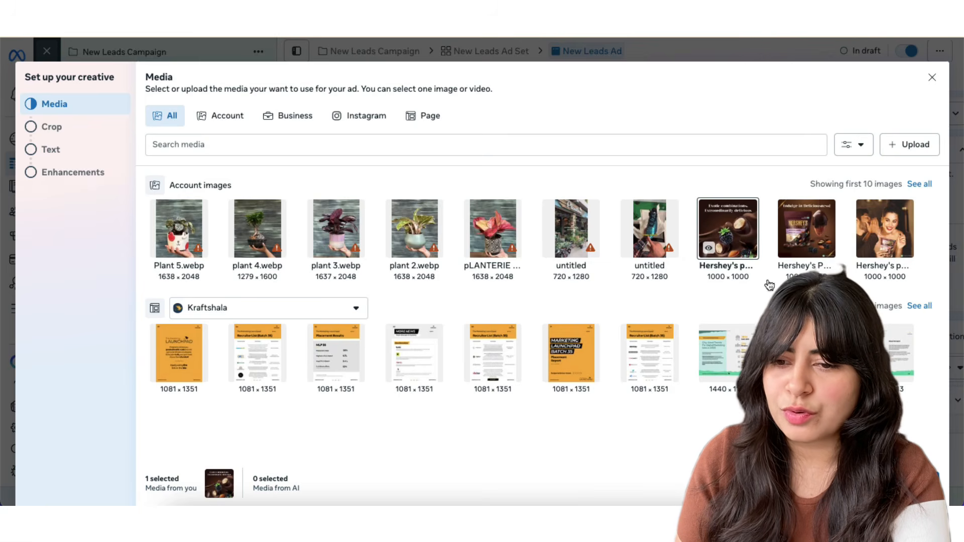
click(922, 483)
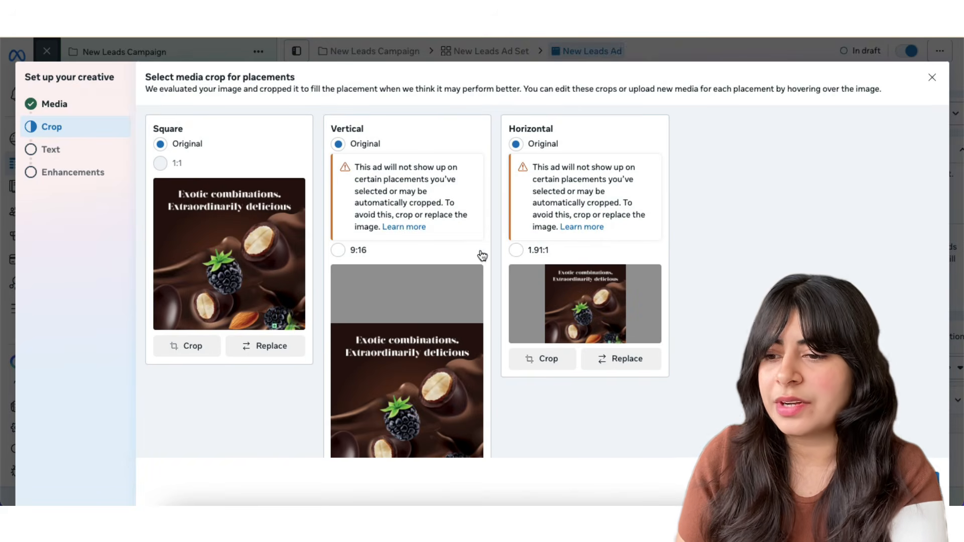
- Try the 9:16 crop for vertical placements, return it to Original and accept the media crops
click(338, 251)
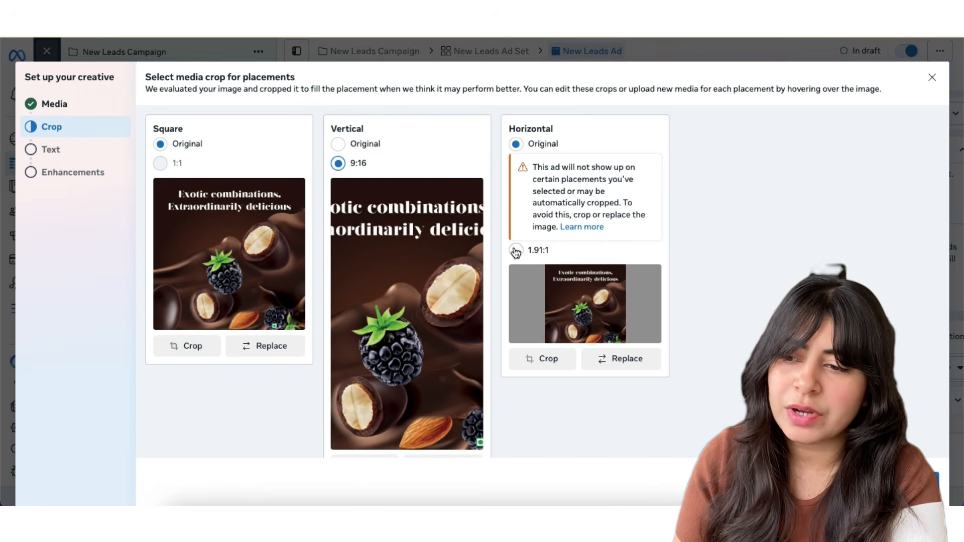
click(337, 144)
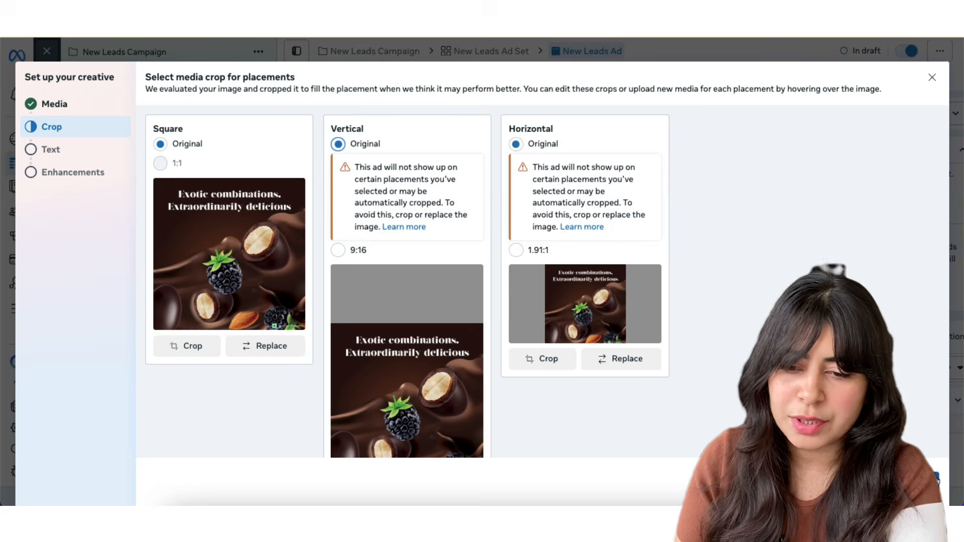
click(931, 480)
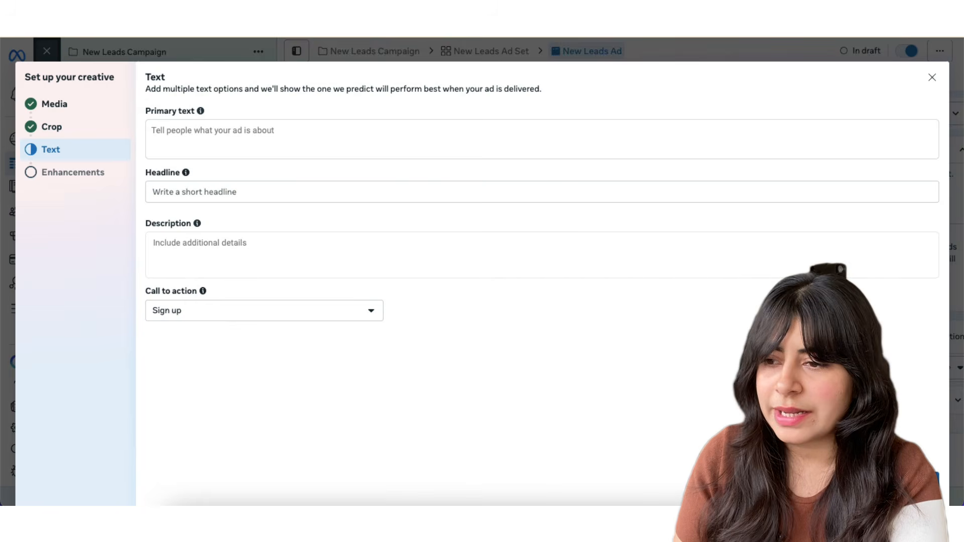
- Write the ad's primary text as "Enroll in my digital marketing course now for free."
click(207, 135)
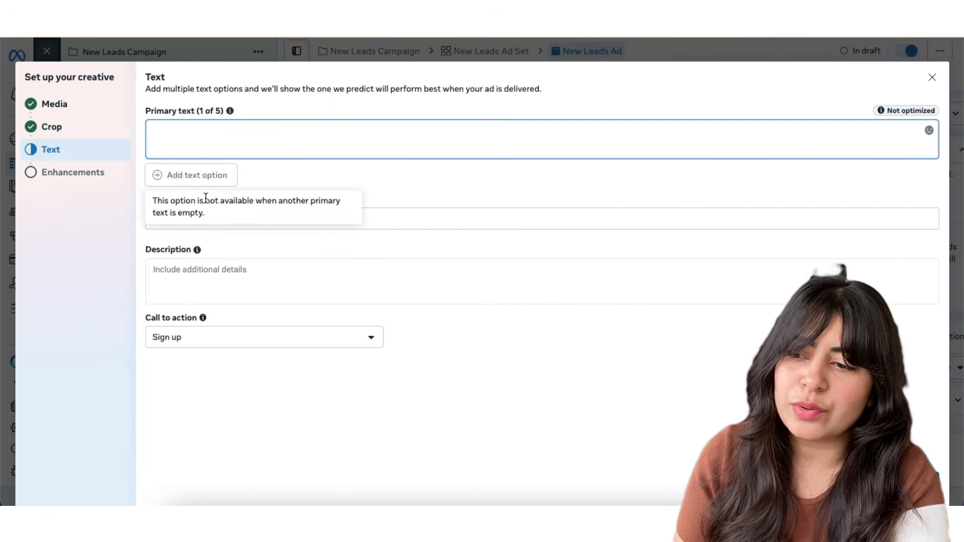
click(355, 218)
click(275, 321)
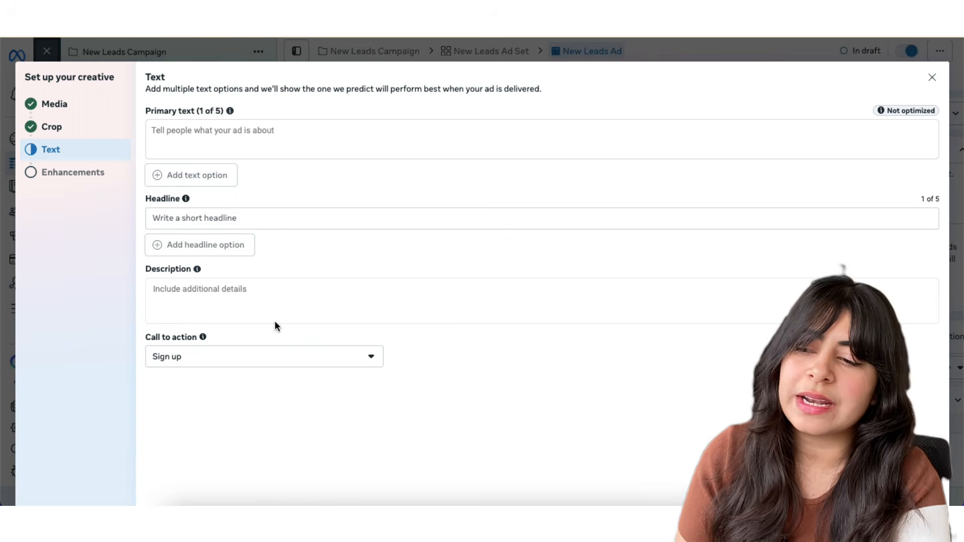
click(240, 153)
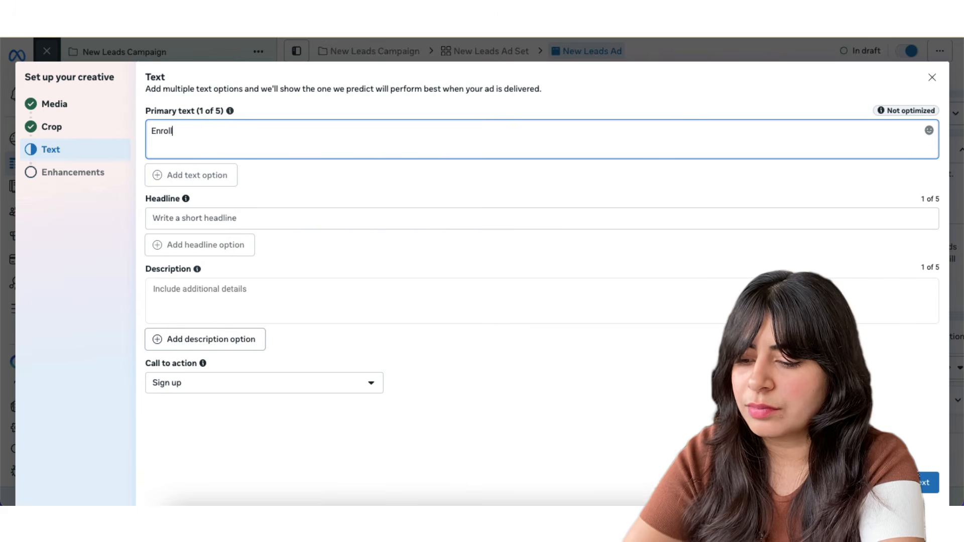
key(ctrl+a)
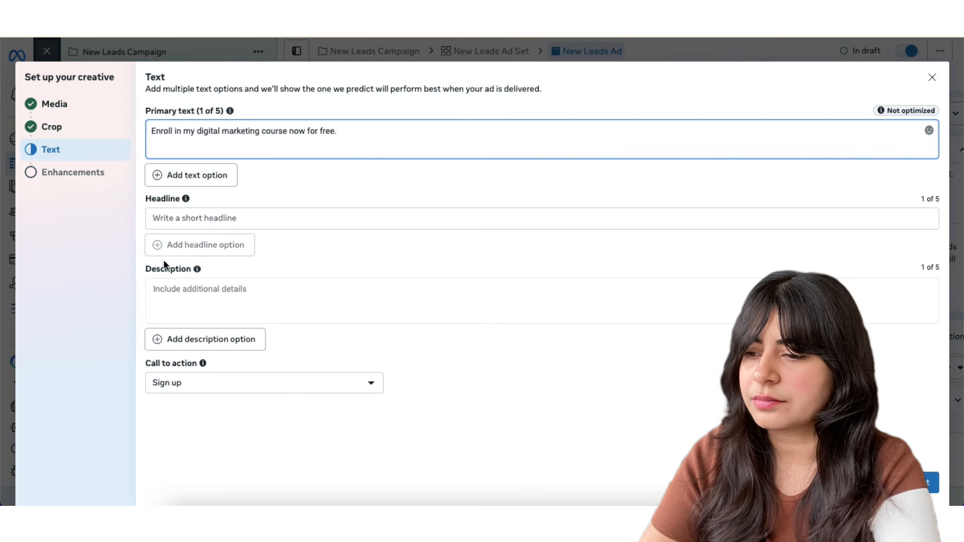
- Set the ad's headline to "Meta Ads Covered" and its description to "Free Registration"
click(175, 219)
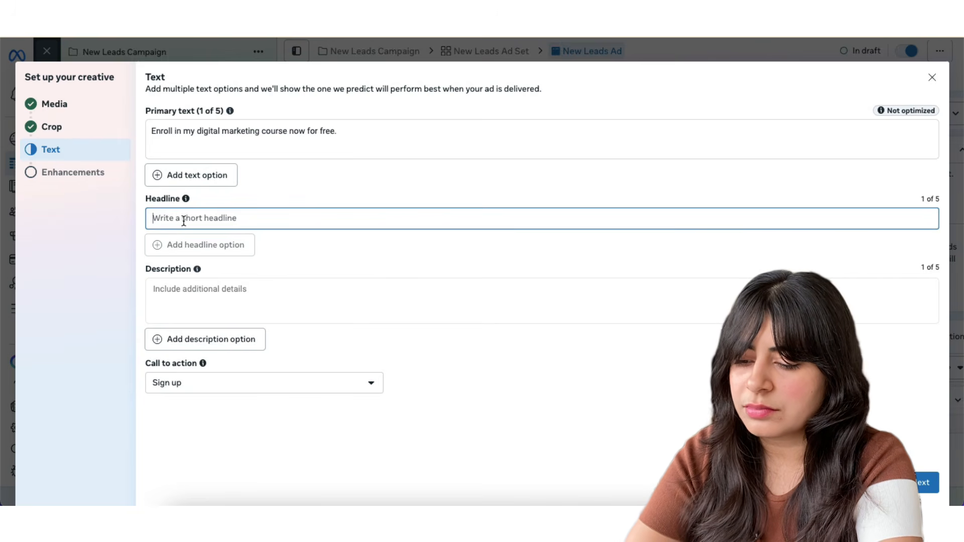
text(Meta Ads)
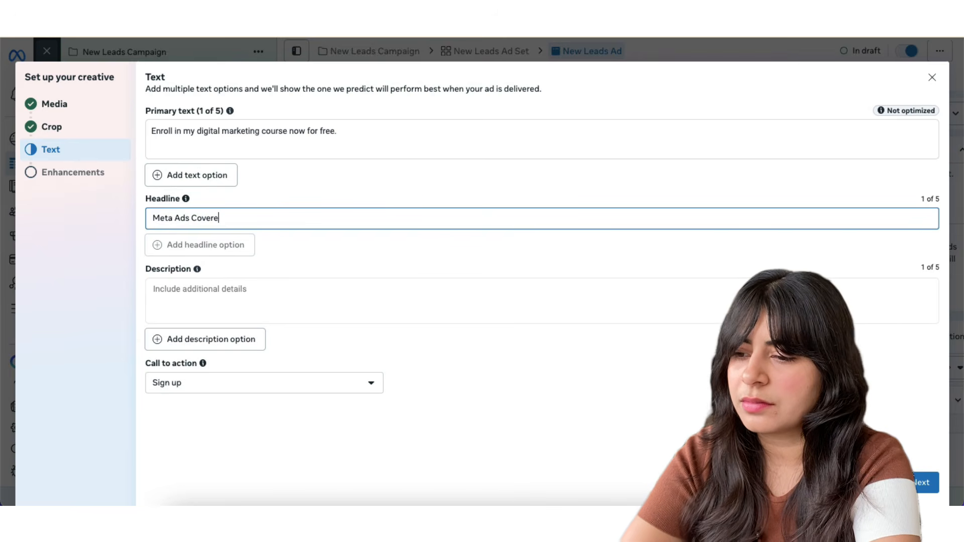
click(190, 291)
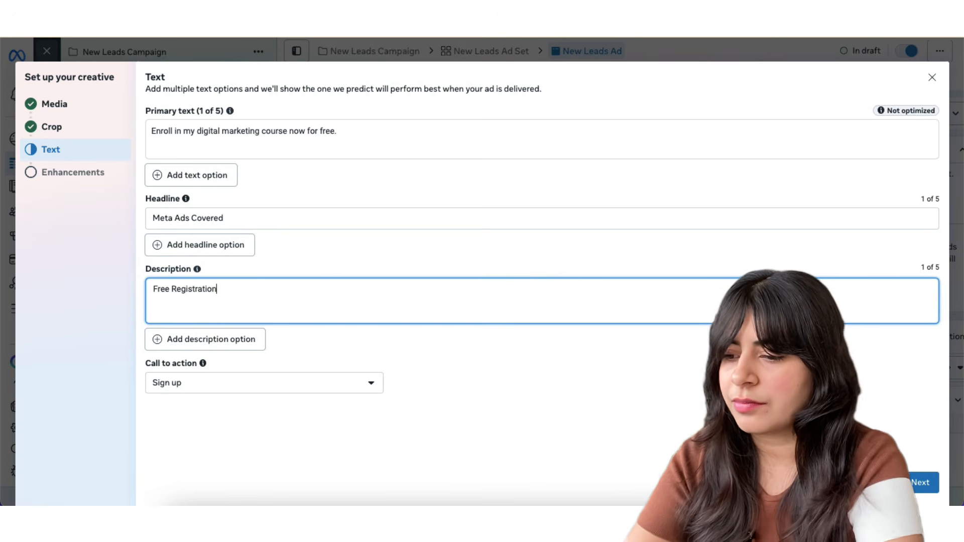
- Keep Sign up as the call to action and finish the creative with Enhance CTA left off
click(177, 386)
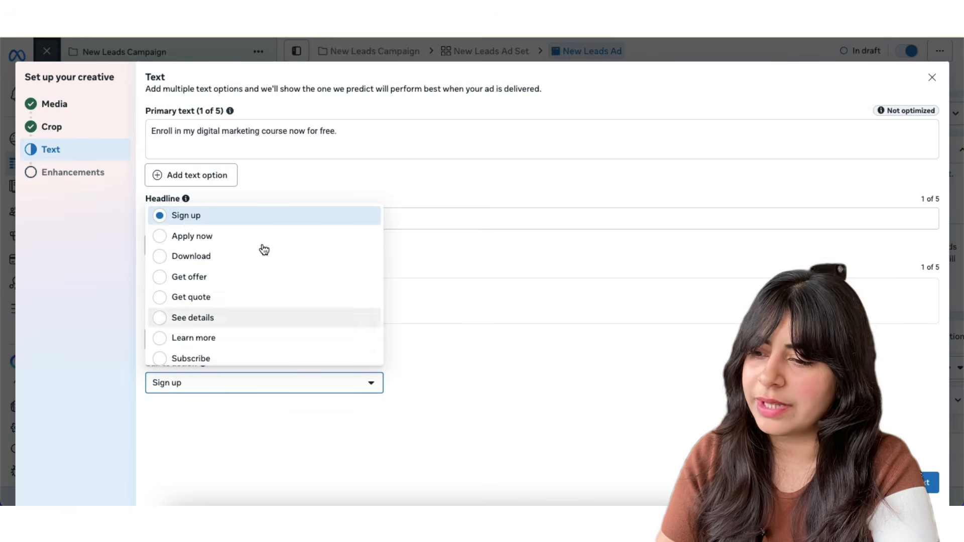
click(521, 305)
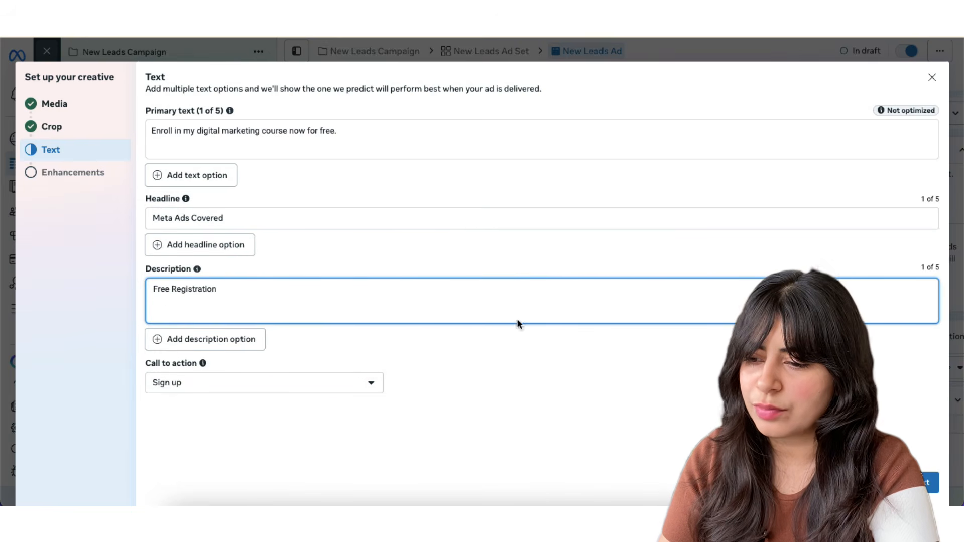
click(923, 483)
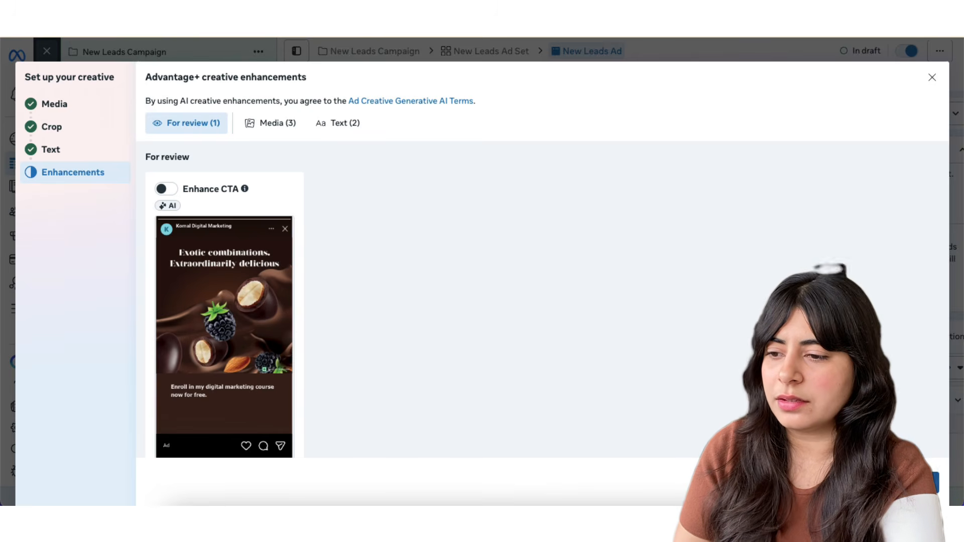
click(924, 482)
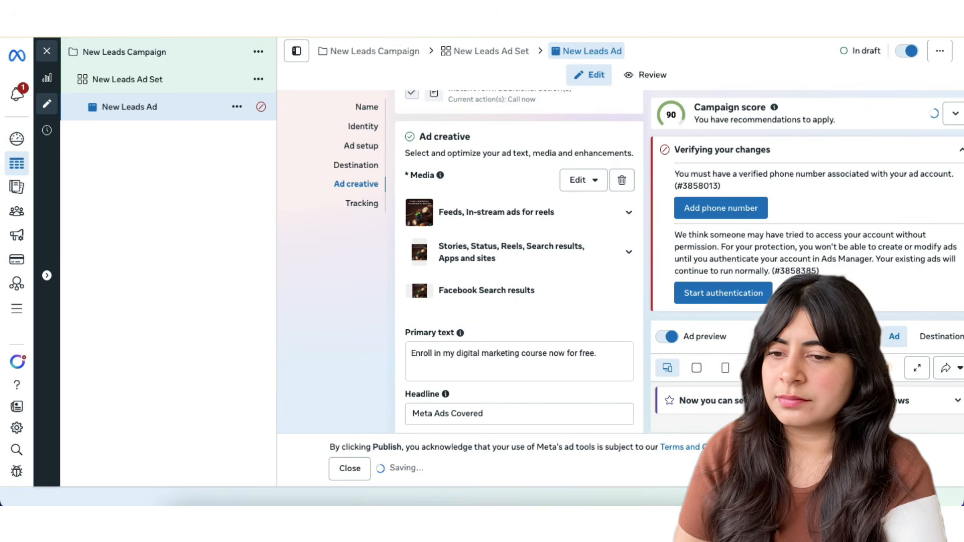
- Review the ad's tracking options and look through the ad preview
scroll(535, 332, down, 3)
scroll(536, 332, down, 10)
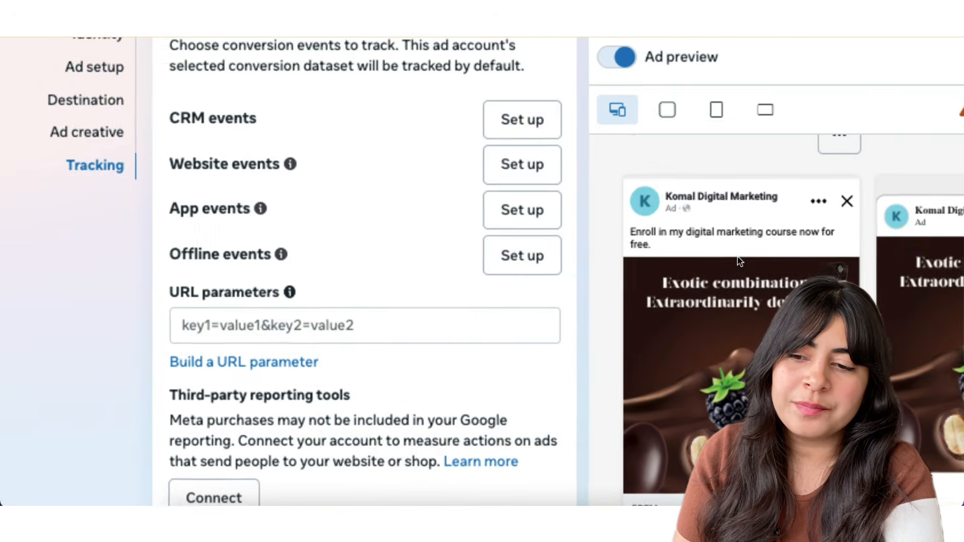
scroll(737, 259, down, 3)
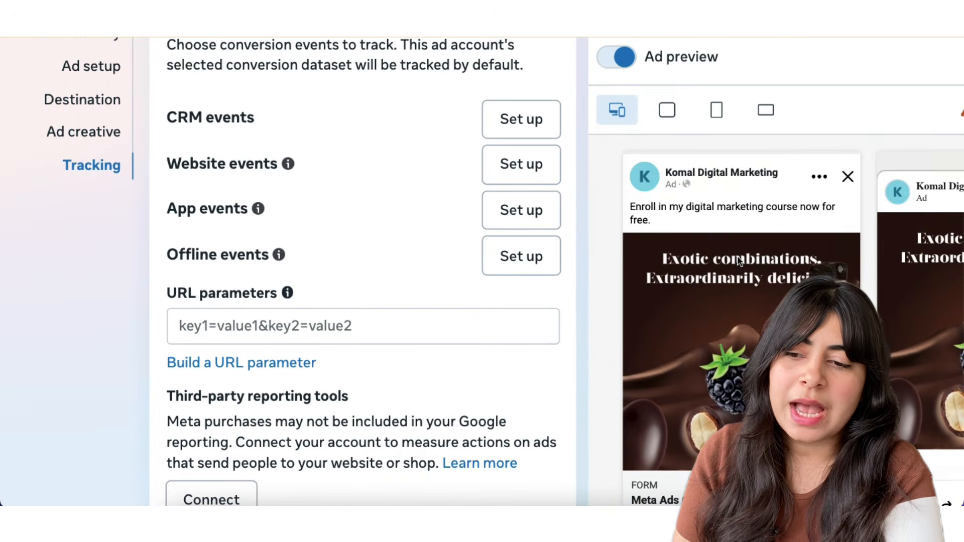